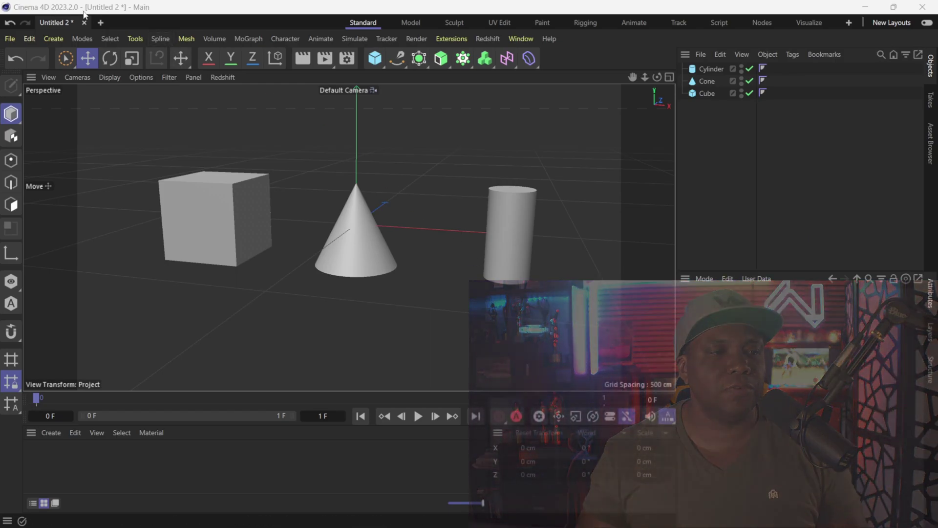
Create a new Redshift Standard material in the Material Manager
{"action": "left_click", "coordinate": [52, 435]}
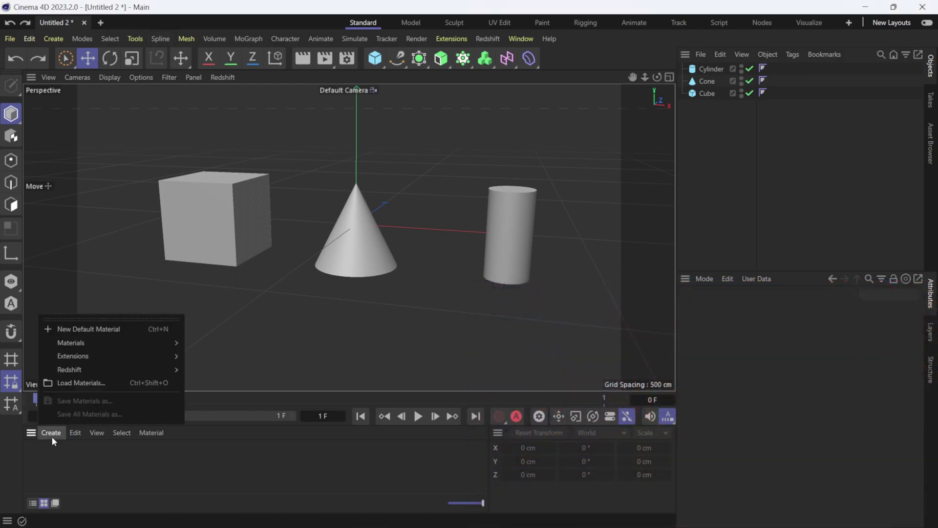
{"action": "mouse_move", "coordinate": [104, 375]}
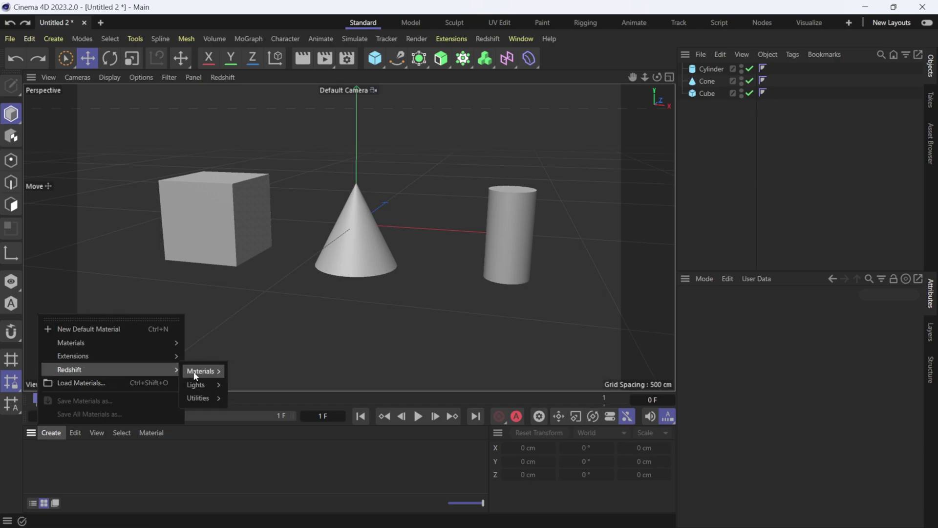
{"action": "mouse_move", "coordinate": [202, 371]}
{"action": "left_click", "coordinate": [269, 345]}
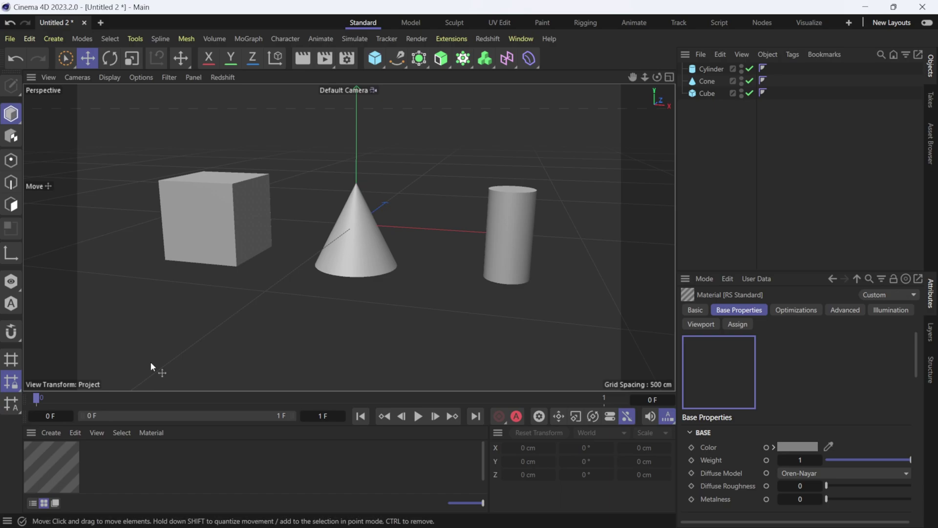
{"action": "left_click_drag", "start_coordinate": [159, 392], "coordinate": [253, 372]}
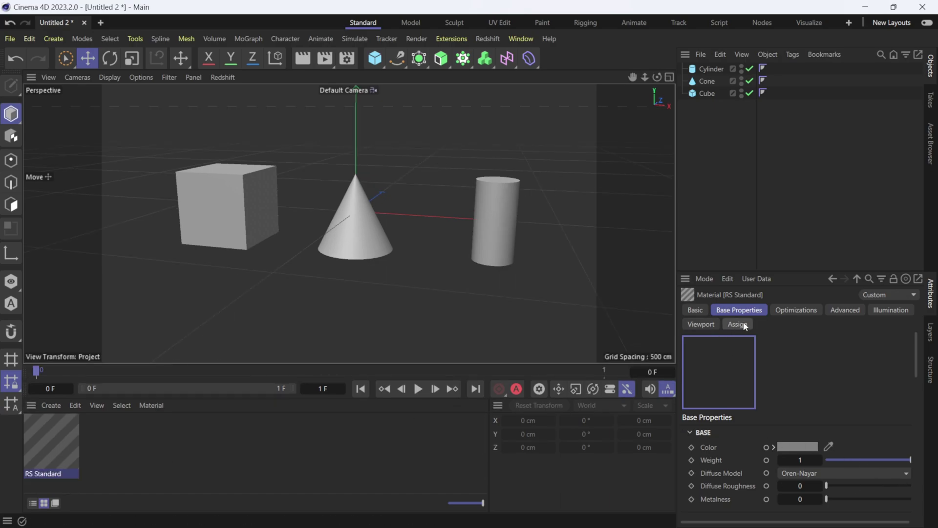
Set the material's base colour to pure red (255, 0, 0) and apply it to the cube
{"action": "left_click", "coordinate": [796, 446]}
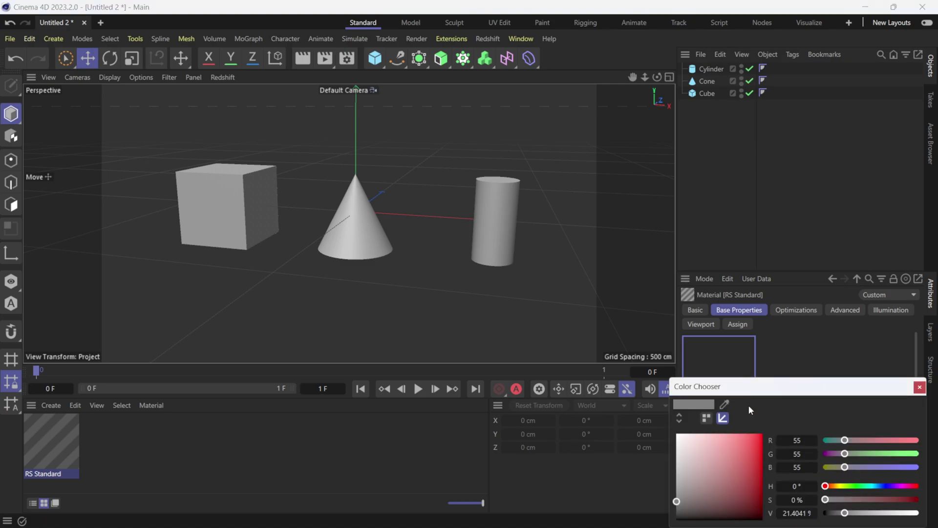
{"action": "left_click_drag", "start_coordinate": [752, 382], "coordinate": [488, 272]}
{"action": "left_click_drag", "start_coordinate": [461, 341], "coordinate": [497, 324]}
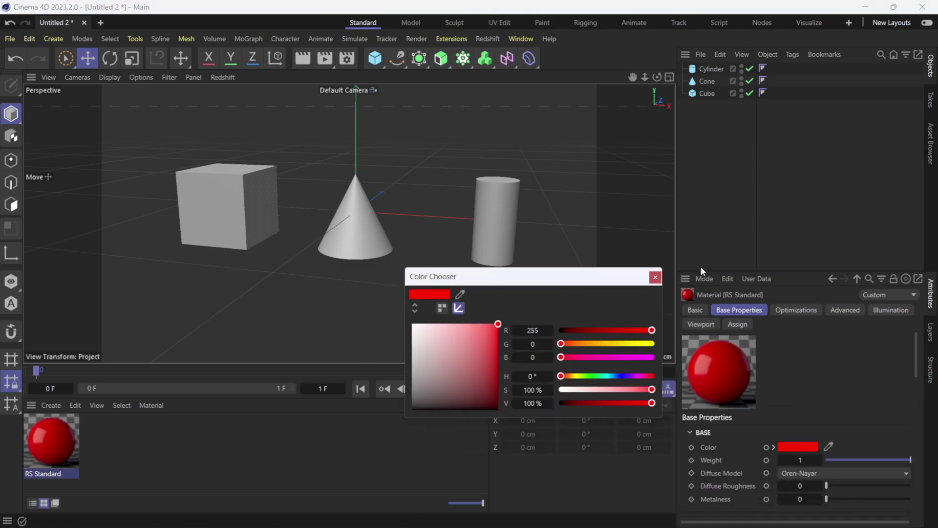
{"action": "left_click", "coordinate": [656, 277]}
{"action": "left_click_drag", "start_coordinate": [65, 444], "coordinate": [216, 203]}
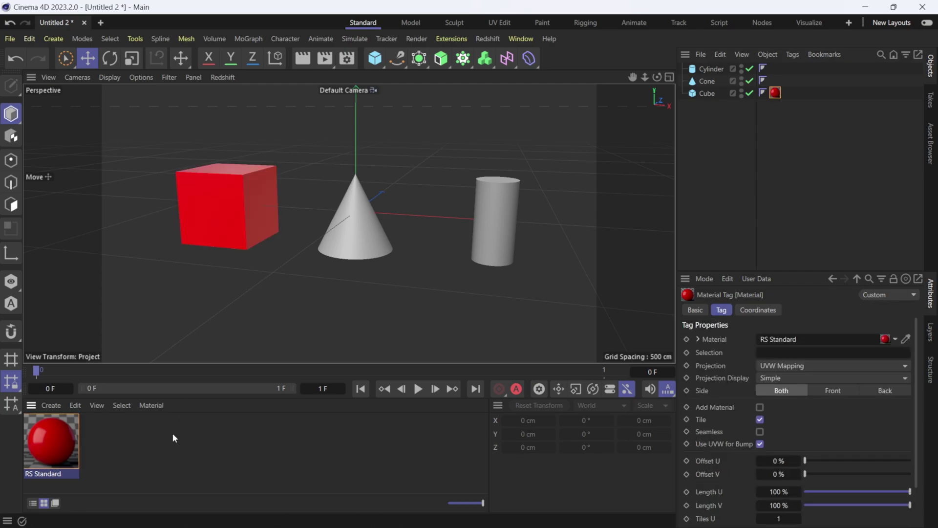
Duplicate the red material and set the copy's base colour to blue
{"action": "left_click", "coordinate": [54, 449]}
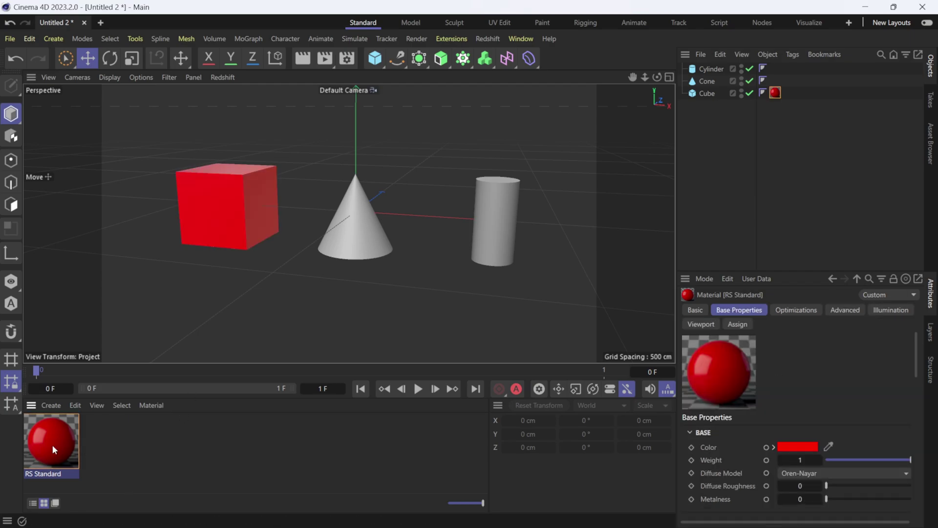
{"action": "left_click_drag", "start_coordinate": [52, 444], "coordinate": [113, 444], "text": "ctrl"}
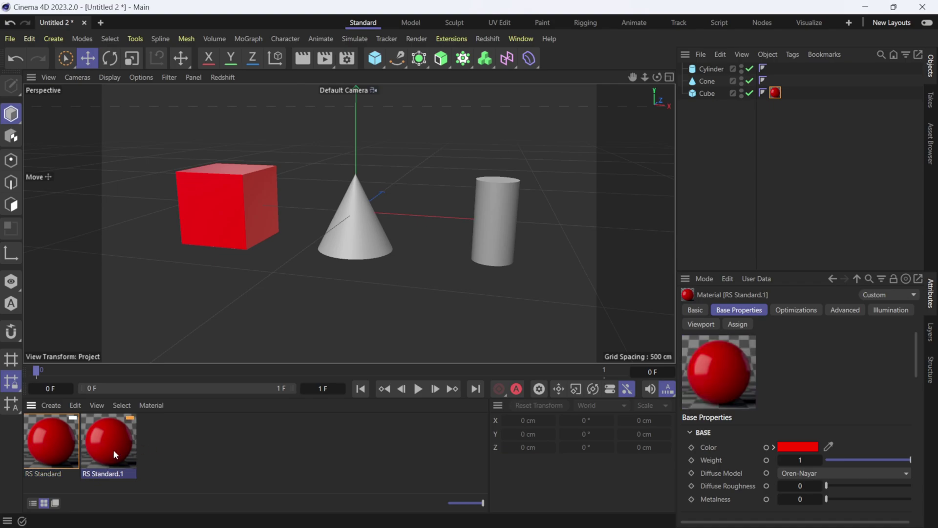
{"action": "left_click", "coordinate": [801, 447]}
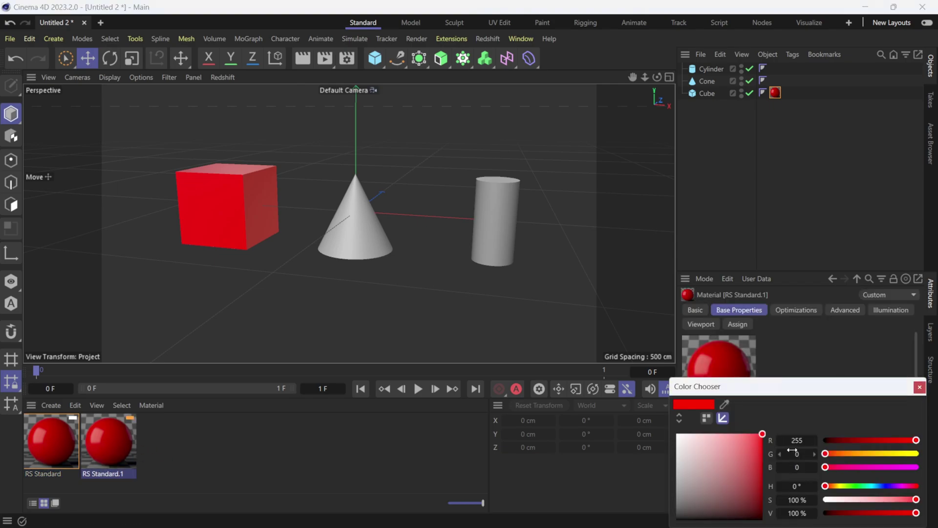
{"action": "left_click_drag", "start_coordinate": [763, 386], "coordinate": [672, 269]}
{"action": "left_click", "coordinate": [614, 300]}
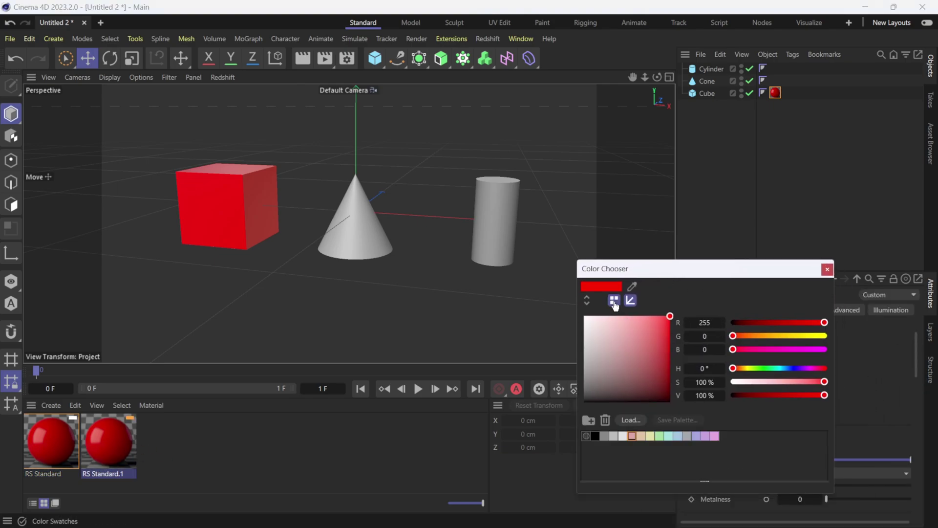
{"action": "left_click", "coordinate": [587, 300]}
{"action": "left_click", "coordinate": [694, 432]}
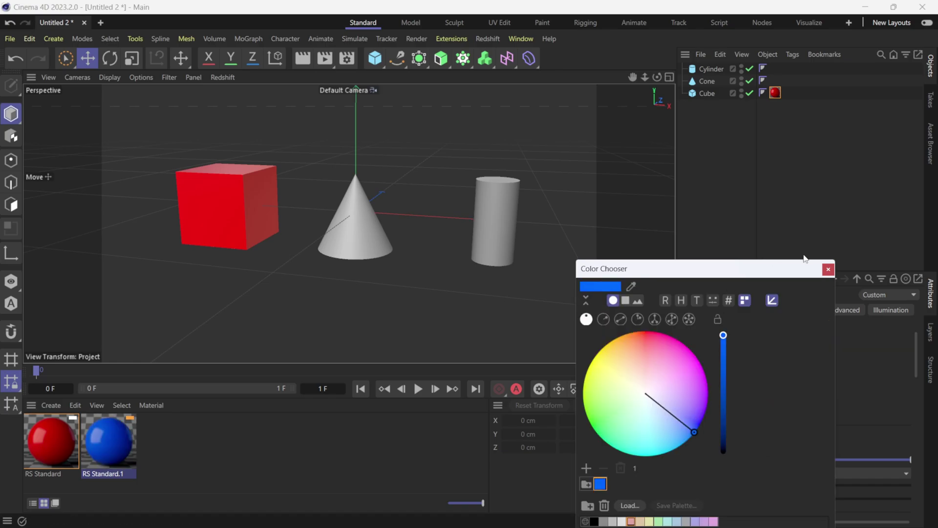
{"action": "left_click", "coordinate": [828, 269]}
Apply the blue material to the cone and duplicate it once more
{"action": "left_click", "coordinate": [142, 449]}
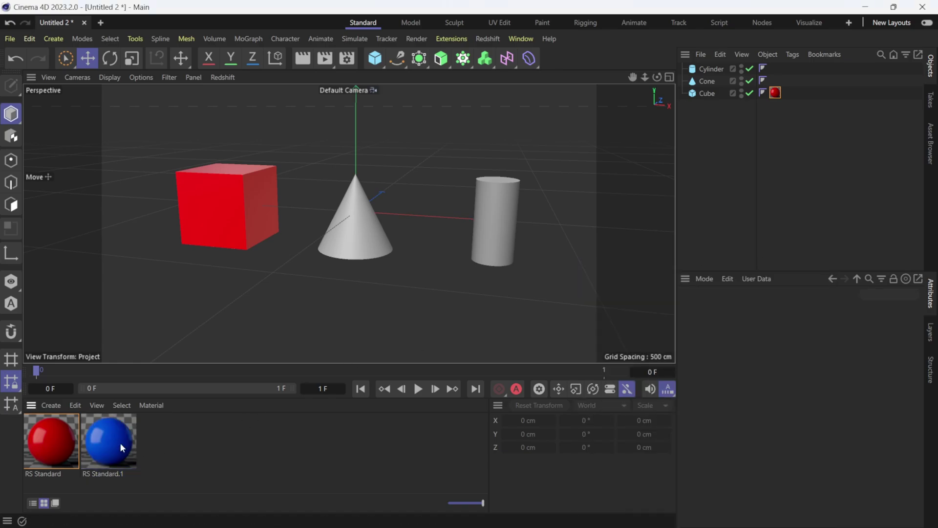
{"action": "left_click_drag", "start_coordinate": [179, 438], "coordinate": [161, 452], "text": "ctrl"}
{"action": "left_click_drag", "start_coordinate": [108, 440], "coordinate": [343, 215]}
{"action": "left_click", "coordinate": [180, 450]}
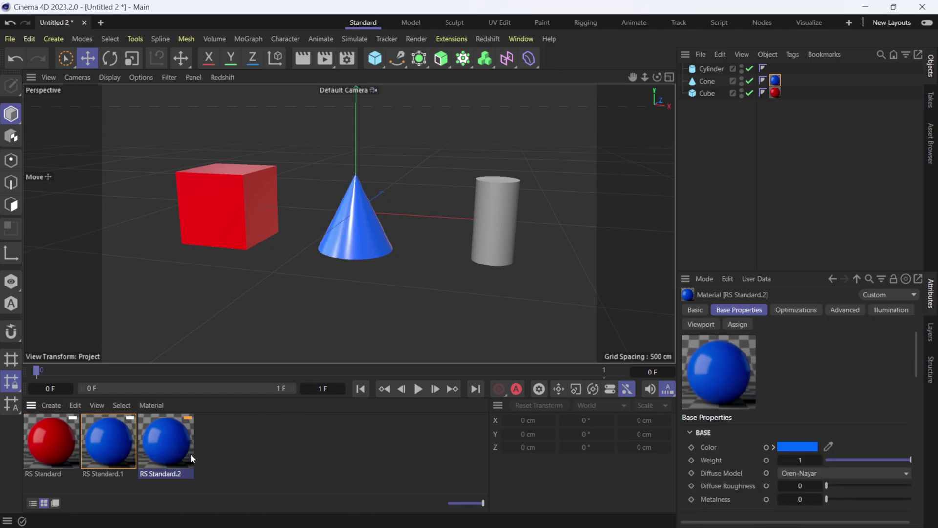
Set RS Standard.2's base colour to green and drag it onto the cylinder
{"action": "left_click", "coordinate": [796, 447]}
{"action": "left_click_drag", "start_coordinate": [772, 386], "coordinate": [704, 208]}
{"action": "left_click", "coordinate": [650, 236]}
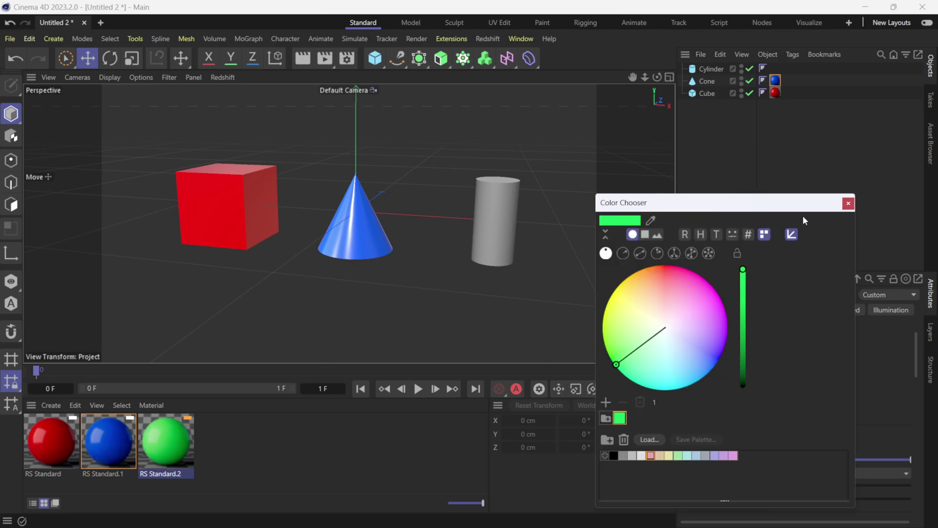
{"action": "left_click", "coordinate": [848, 203]}
{"action": "left_click_drag", "start_coordinate": [164, 452], "coordinate": [506, 218]}
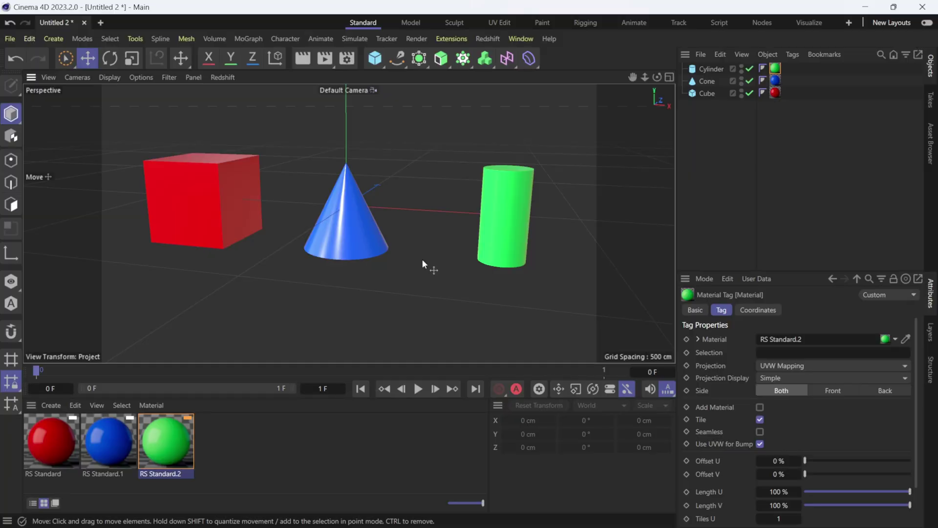
In the red material's node graph, set the Output node's Material ID to 1
{"action": "double_click", "coordinate": [59, 440]}
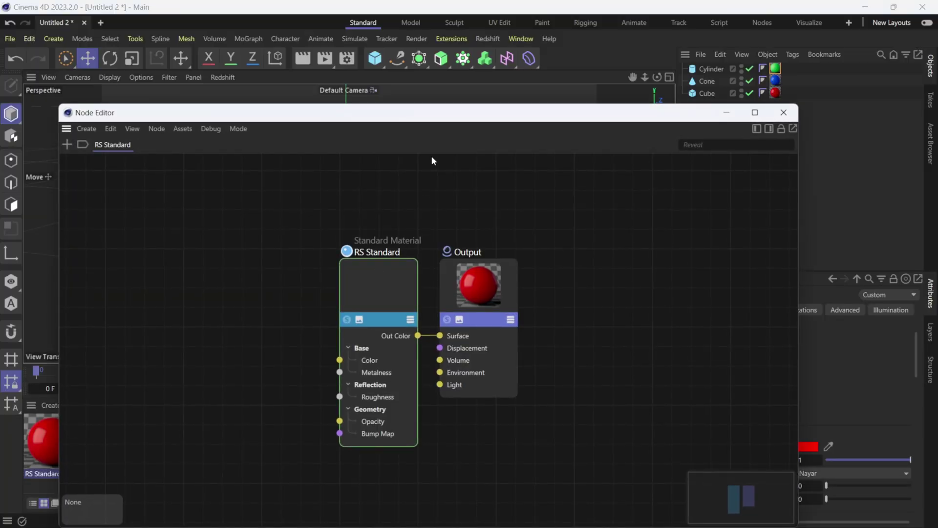
{"action": "left_click_drag", "start_coordinate": [438, 116], "coordinate": [361, 51]}
{"action": "left_click", "coordinate": [397, 206]}
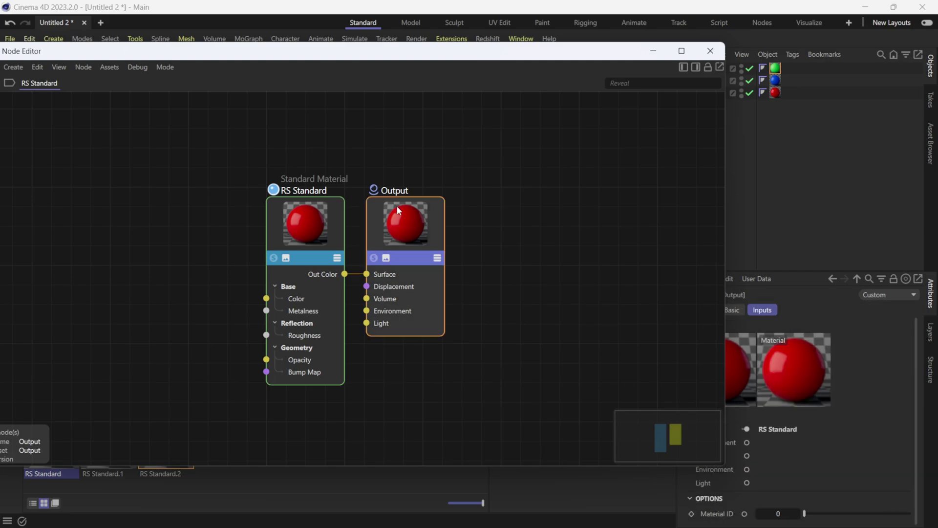
{"action": "left_click_drag", "start_coordinate": [724, 478], "coordinate": [603, 397]}
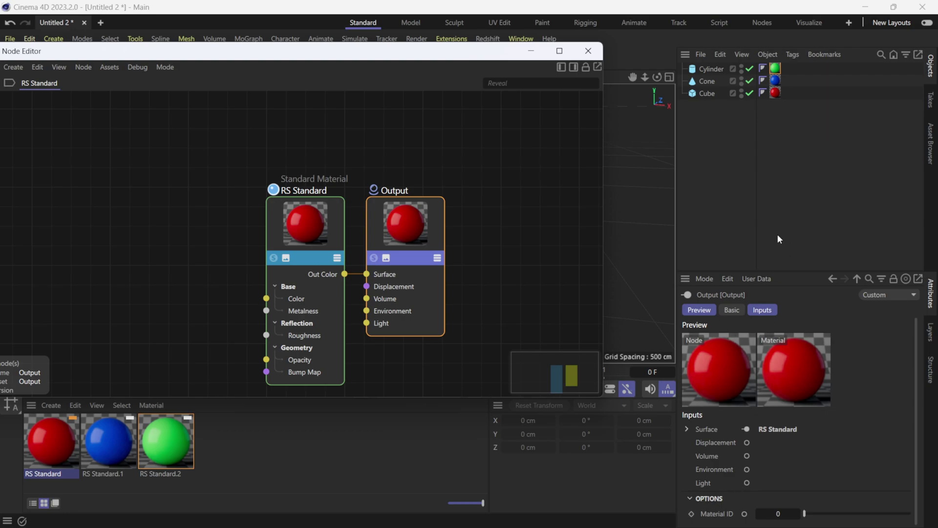
{"action": "left_click_drag", "start_coordinate": [787, 271], "coordinate": [788, 157]}
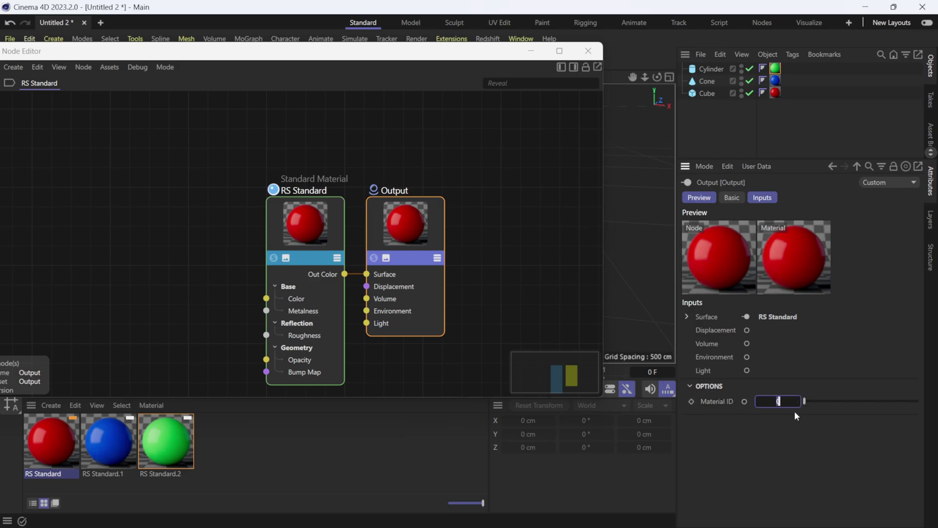
{"action": "type", "text": "1"}
{"action": "key", "text": "Return"}
Give the blue material's Output Material ID 2 and the green's ID 3, then close the Node Editor
{"action": "left_click", "coordinate": [116, 450]}
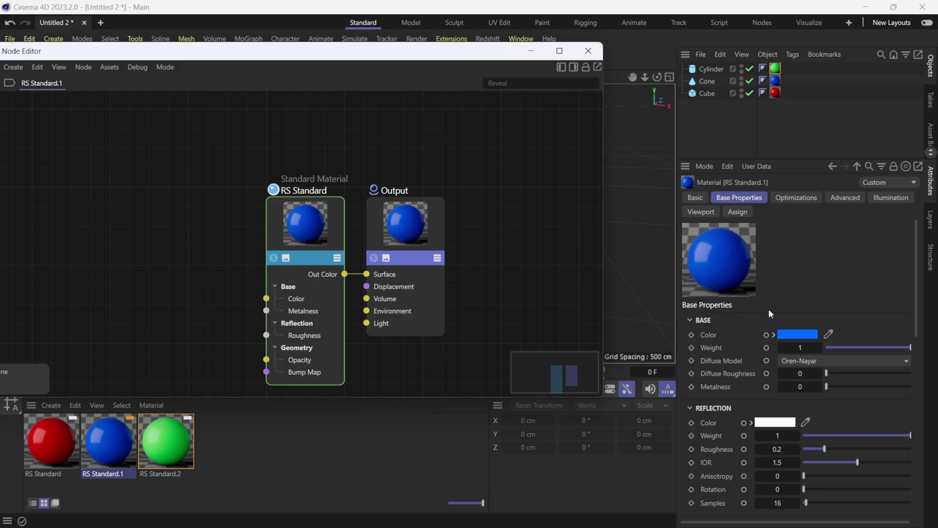
{"action": "left_click", "coordinate": [410, 235]}
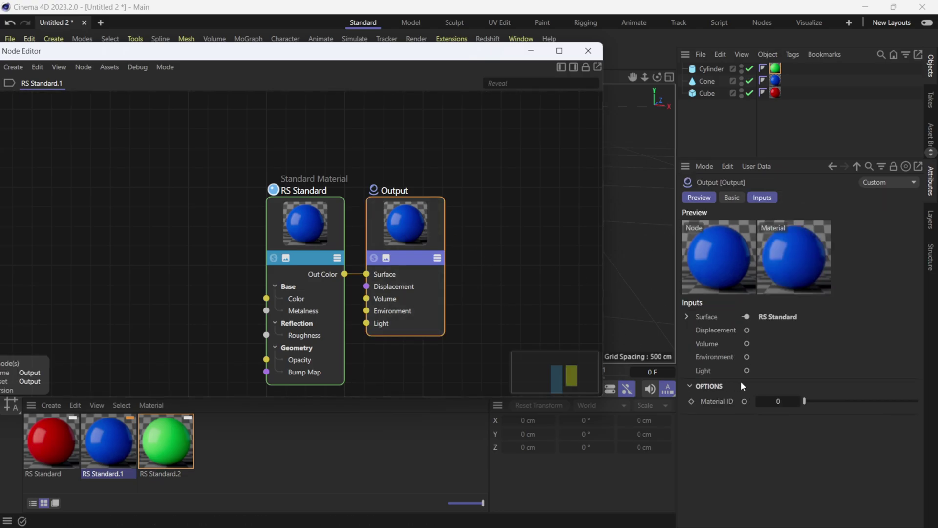
{"action": "left_click", "coordinate": [779, 402]}
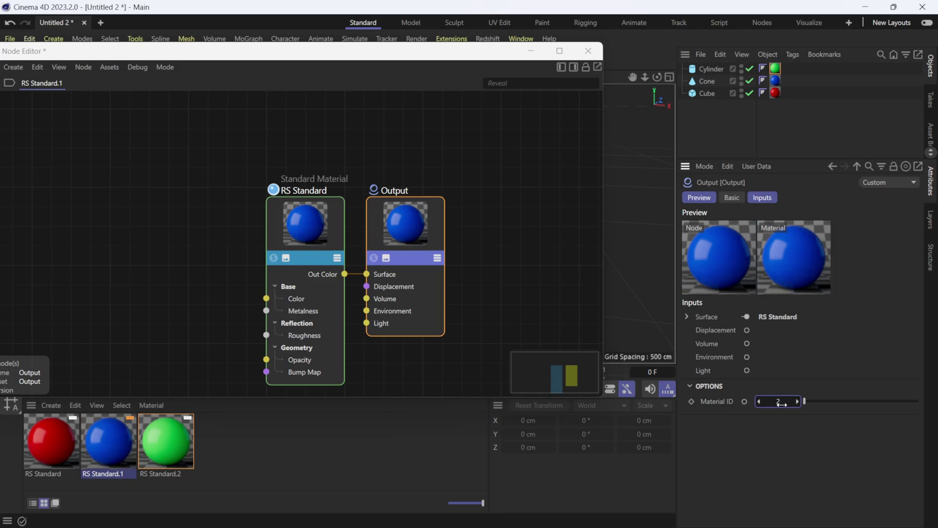
{"action": "left_click", "coordinate": [155, 445]}
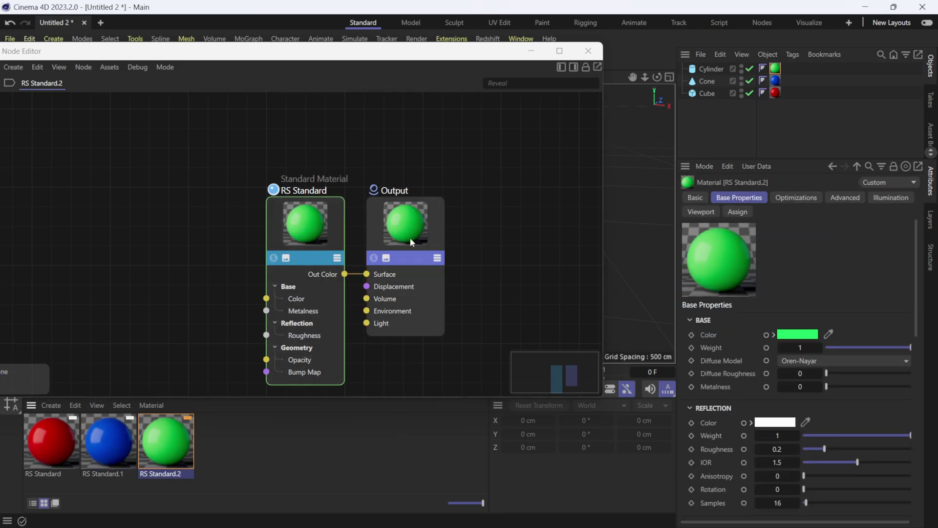
{"action": "left_click", "coordinate": [406, 204]}
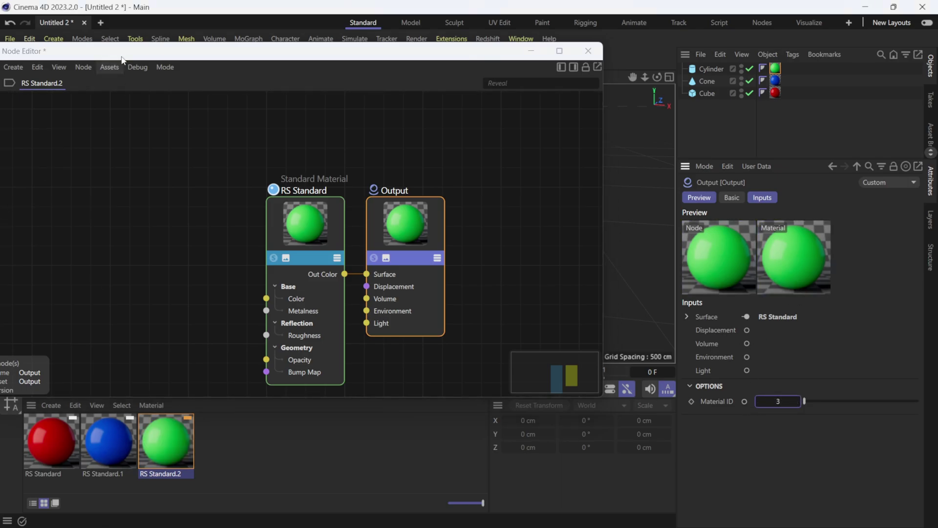
{"action": "left_click_drag", "start_coordinate": [135, 53], "coordinate": [208, 62]}
{"action": "left_click", "coordinate": [661, 54]}
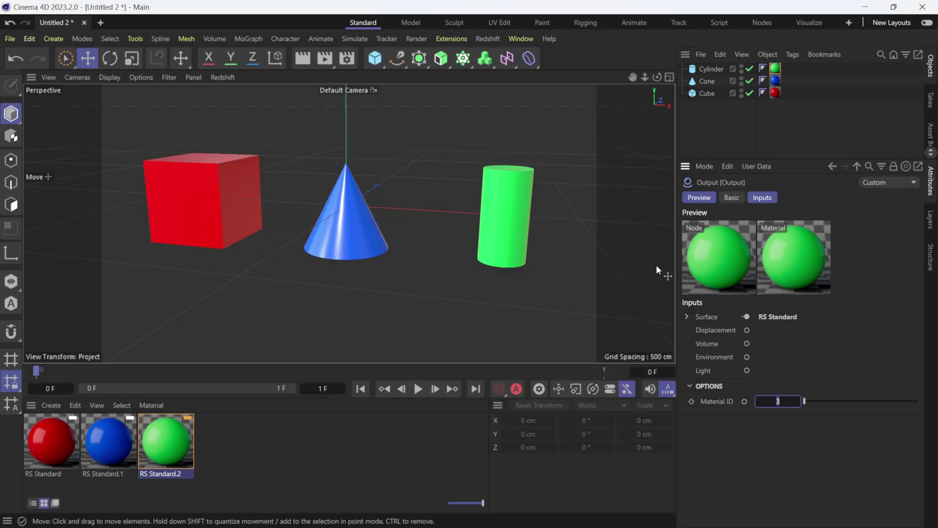
Open the RS AOV Manager and add a Puzzle Matte pass to the AOV list
{"action": "left_click", "coordinate": [487, 39]}
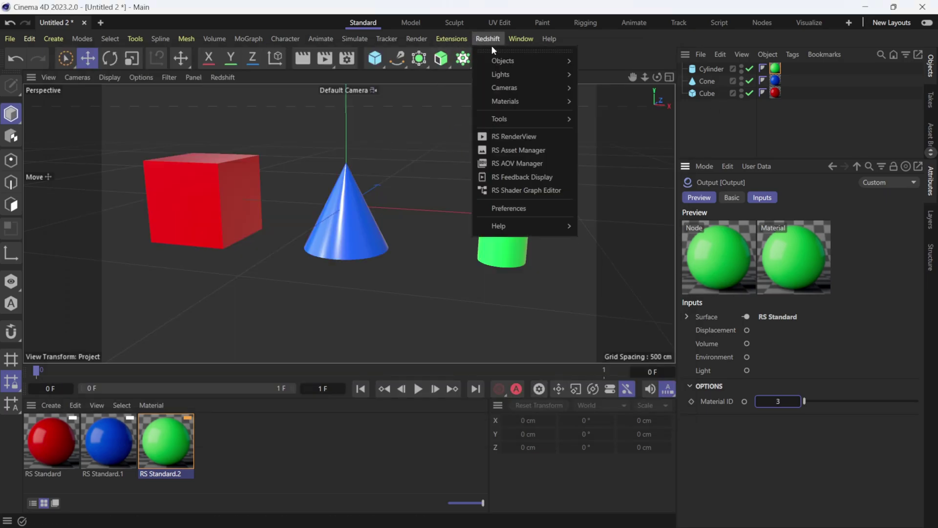
{"action": "left_click", "coordinate": [528, 168]}
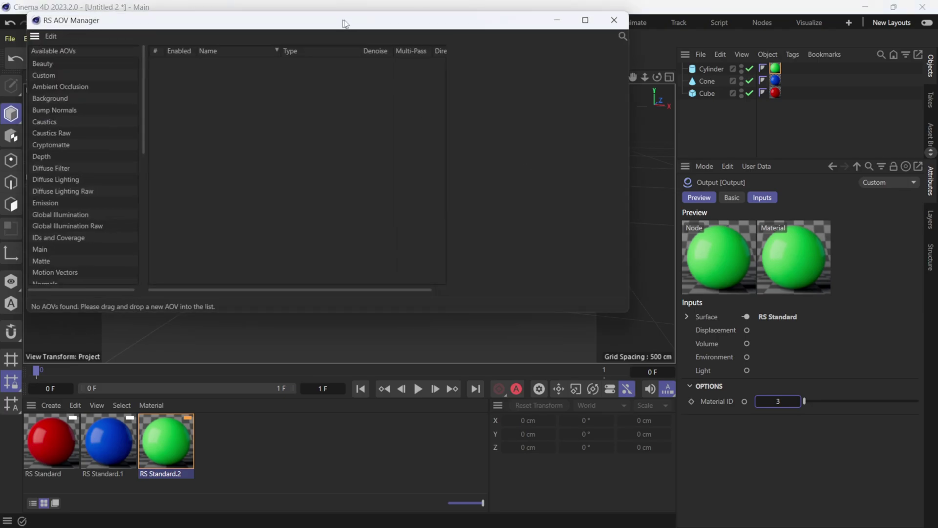
{"action": "left_click_drag", "start_coordinate": [345, 23], "coordinate": [374, 32]}
{"action": "left_click_drag", "start_coordinate": [172, 124], "coordinate": [186, 179]}
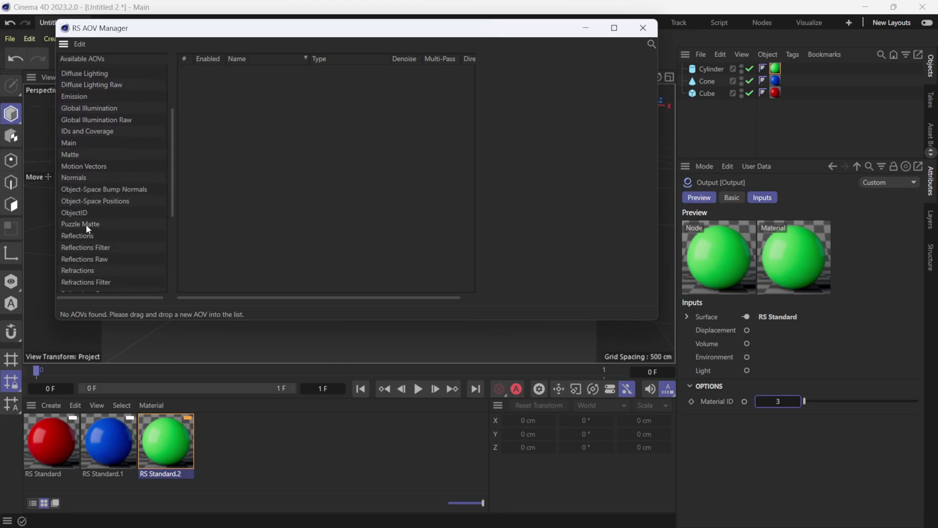
{"action": "left_click_drag", "start_coordinate": [220, 111], "coordinate": [229, 89]}
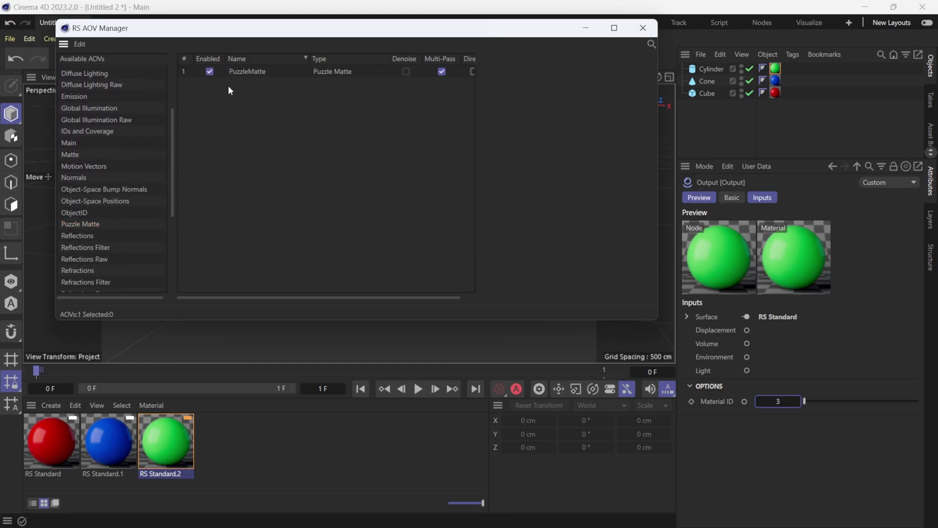
{"action": "left_click", "coordinate": [256, 76]}
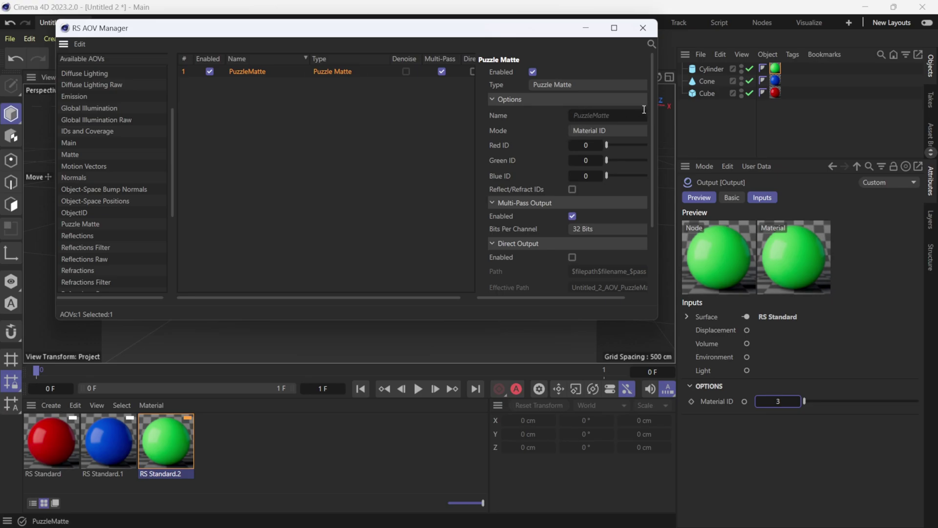
Keep the PuzzleMatte mode on Material ID with Red ID 1, Green ID 3, Blue ID 2
{"action": "left_click", "coordinate": [635, 130]}
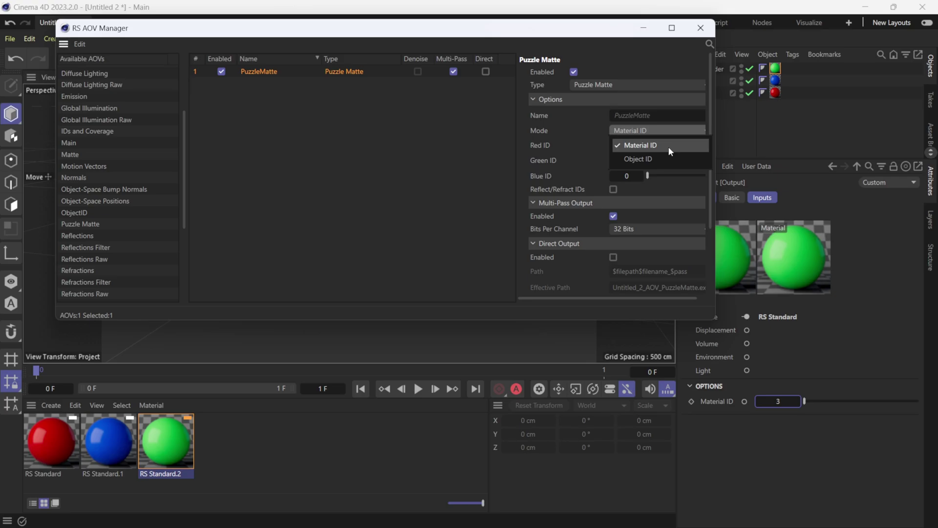
{"action": "left_click", "coordinate": [668, 146]}
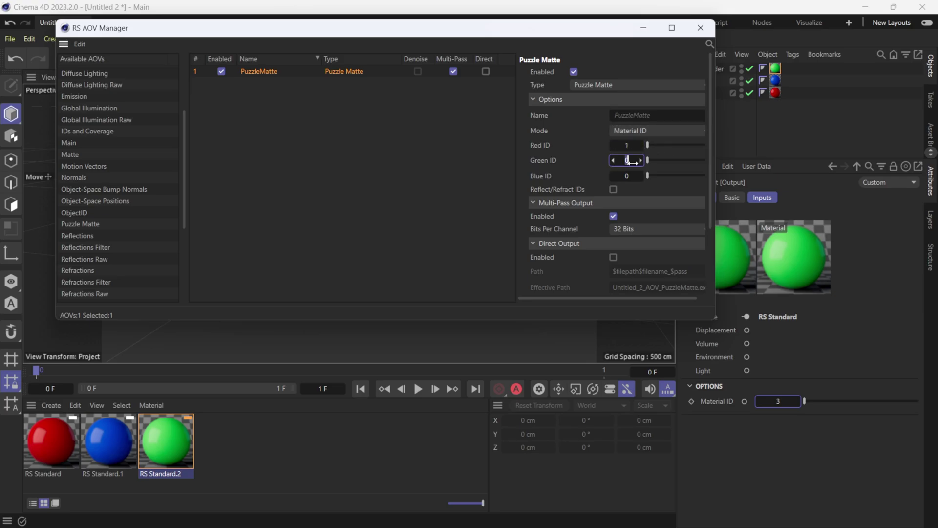
{"action": "left_click_drag", "start_coordinate": [630, 160], "coordinate": [633, 160]}
{"action": "left_click", "coordinate": [618, 175]}
{"action": "type", "text": "2"}
{"action": "left_click_drag", "start_coordinate": [383, 49], "coordinate": [414, 76]}
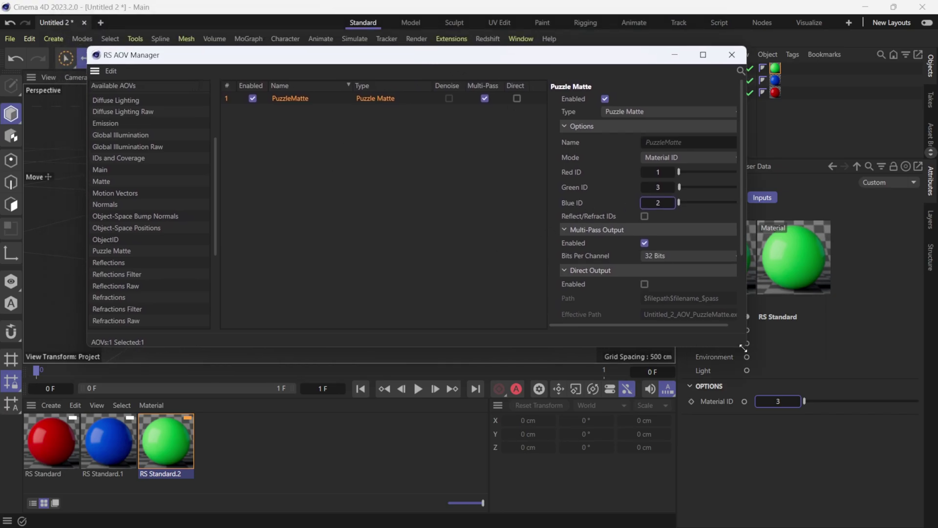
{"action": "left_click_drag", "start_coordinate": [743, 347], "coordinate": [386, 234]}
Close the AOV Manager and change RS Standard.2's base colour from green to yellow
{"action": "left_click_drag", "start_coordinate": [270, 60], "coordinate": [310, 57]}
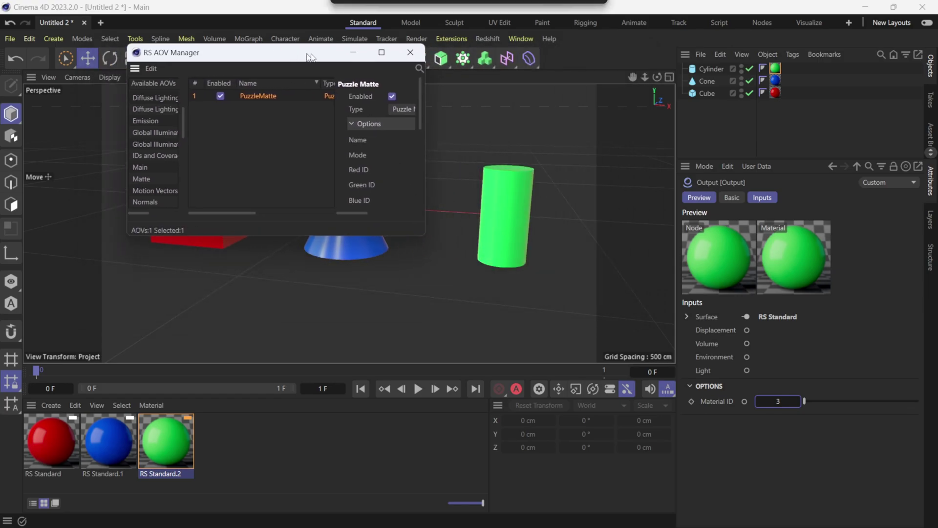
{"action": "left_click", "coordinate": [411, 52]}
{"action": "left_click", "coordinate": [166, 440]}
{"action": "left_click", "coordinate": [796, 334]}
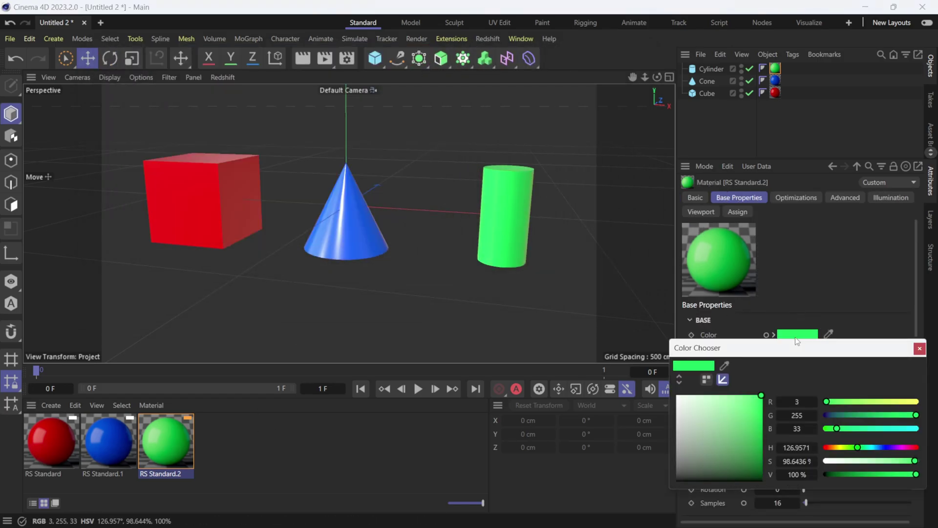
{"action": "left_click", "coordinate": [705, 379]}
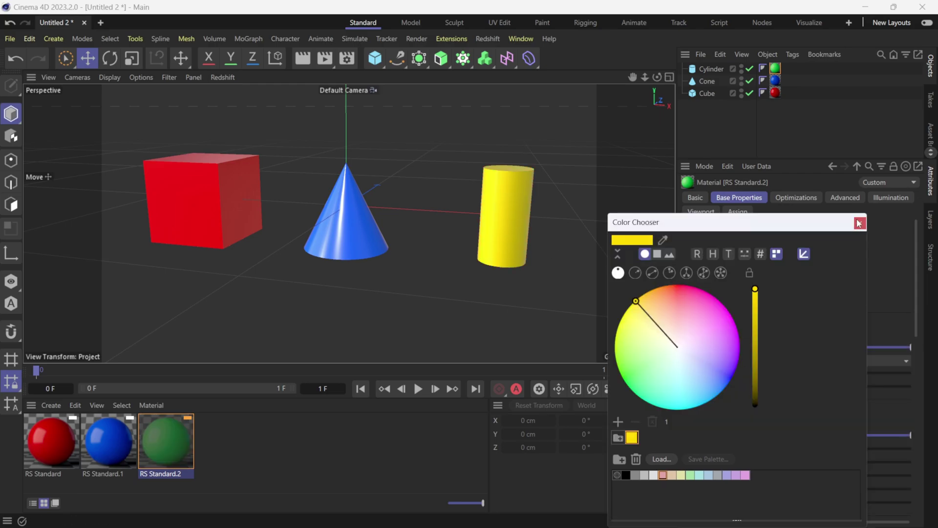
{"action": "left_click", "coordinate": [859, 221]}
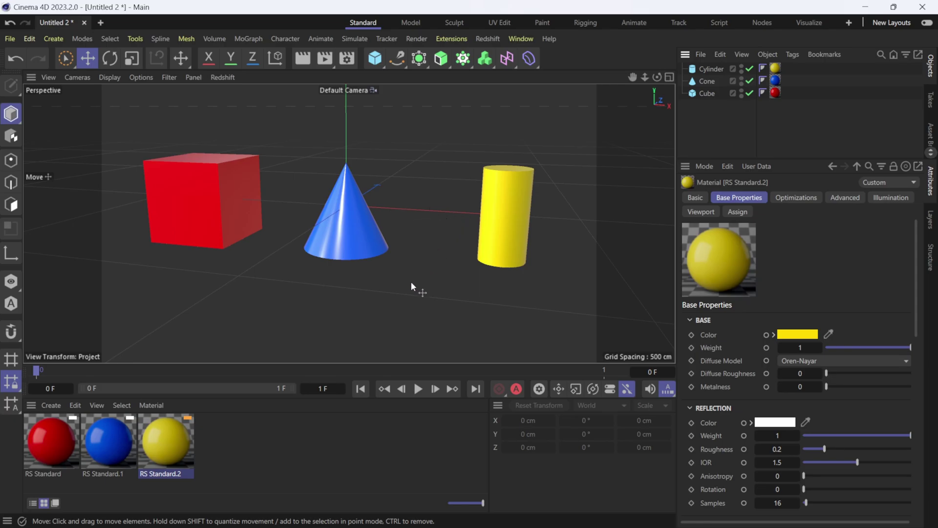
{"action": "left_click", "coordinate": [489, 39]}
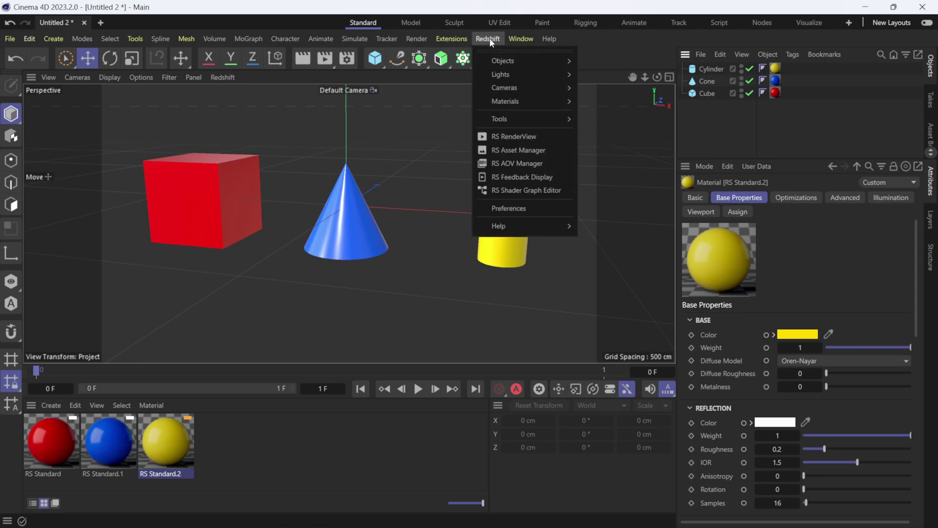
Start an IPR render in RS RenderView and display the PuzzleMatte AOV: red cube, blue cone, green cylinder
{"action": "left_click", "coordinate": [511, 140]}
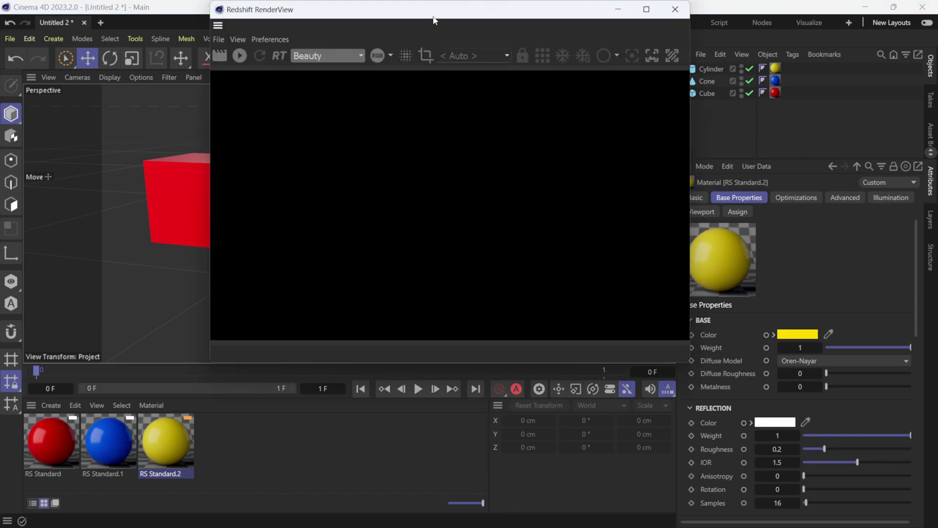
{"action": "left_click_drag", "start_coordinate": [435, 18], "coordinate": [358, 28]}
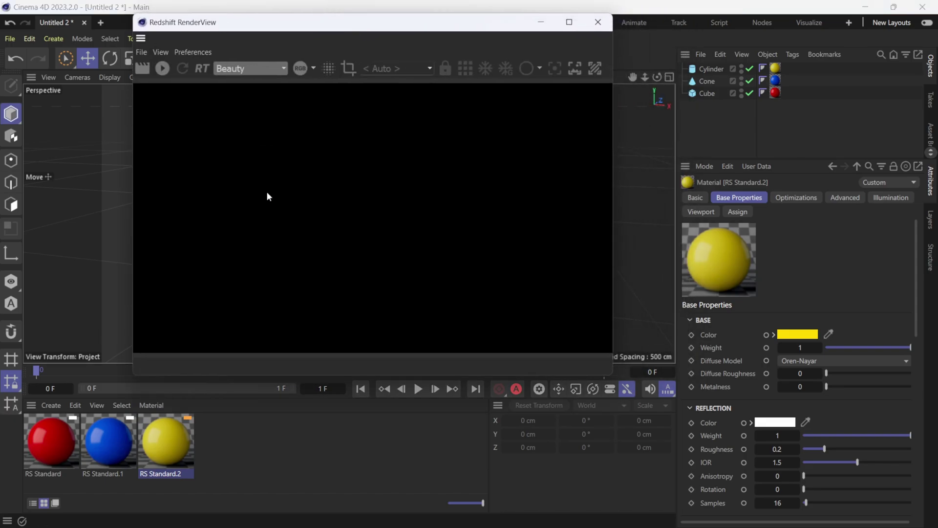
{"action": "left_click", "coordinate": [166, 72]}
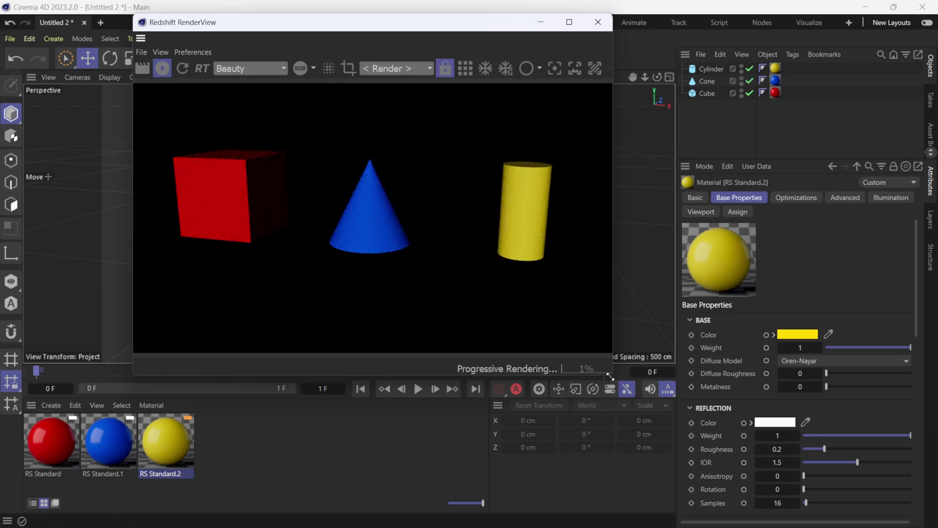
{"action": "left_click_drag", "start_coordinate": [614, 375], "coordinate": [664, 415]}
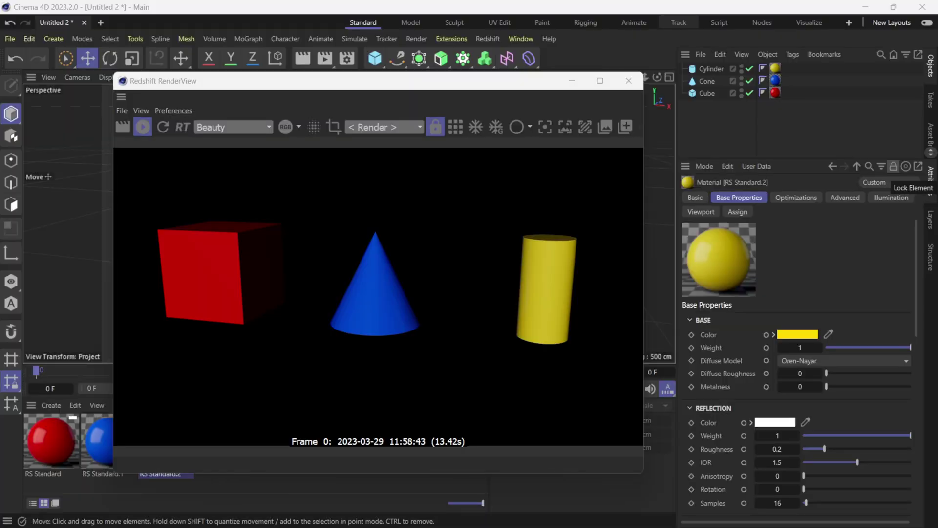
{"action": "left_click", "coordinate": [457, 128]}
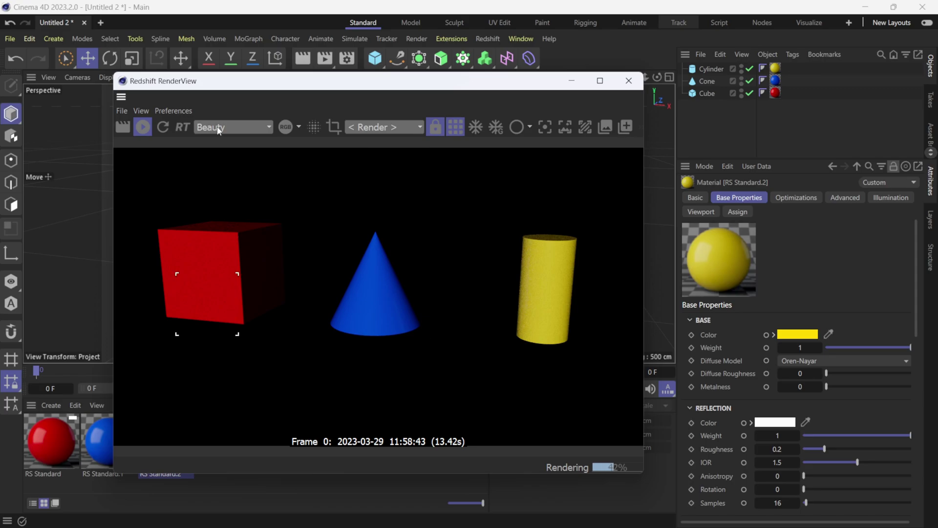
{"action": "left_click", "coordinate": [232, 128]}
{"action": "left_click", "coordinate": [223, 153]}
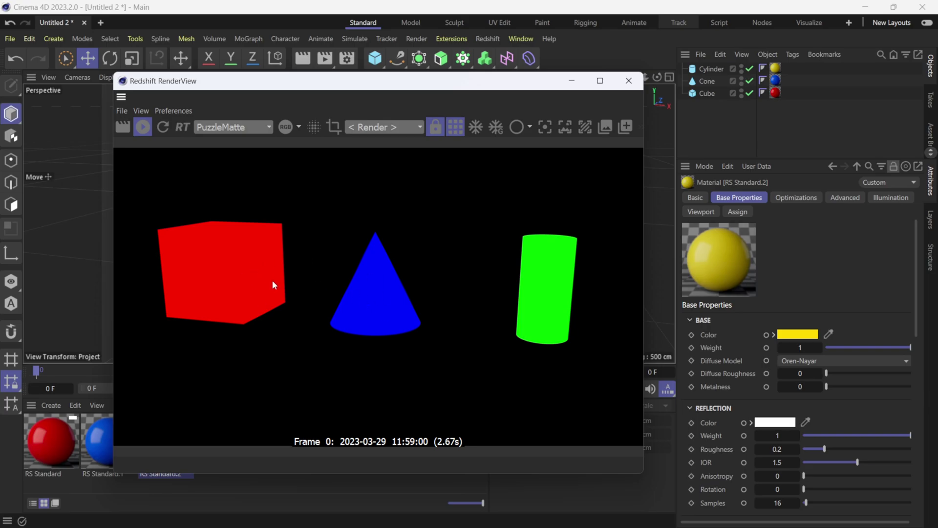
{"action": "left_click_drag", "start_coordinate": [489, 78], "coordinate": [579, 30]}
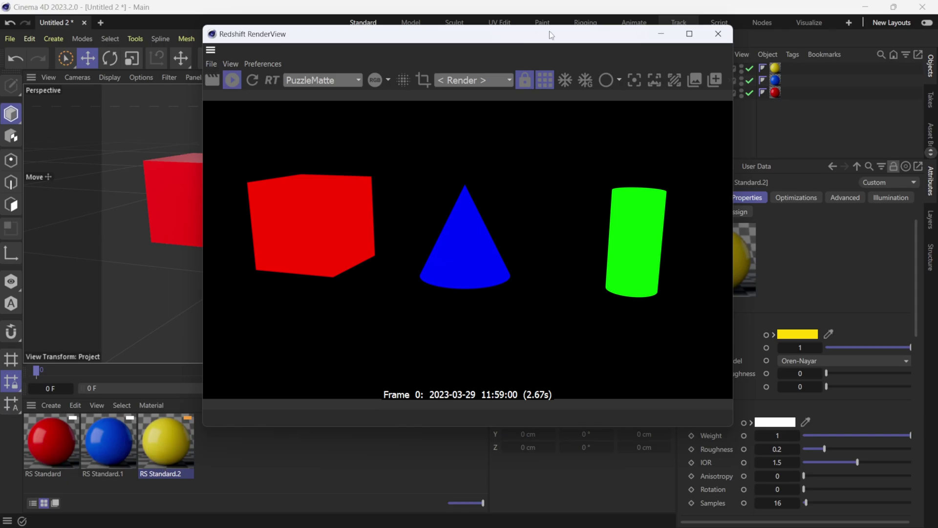
Close the render view and paste the same save path for regular and multi-pass images
{"action": "left_click", "coordinate": [719, 34]}
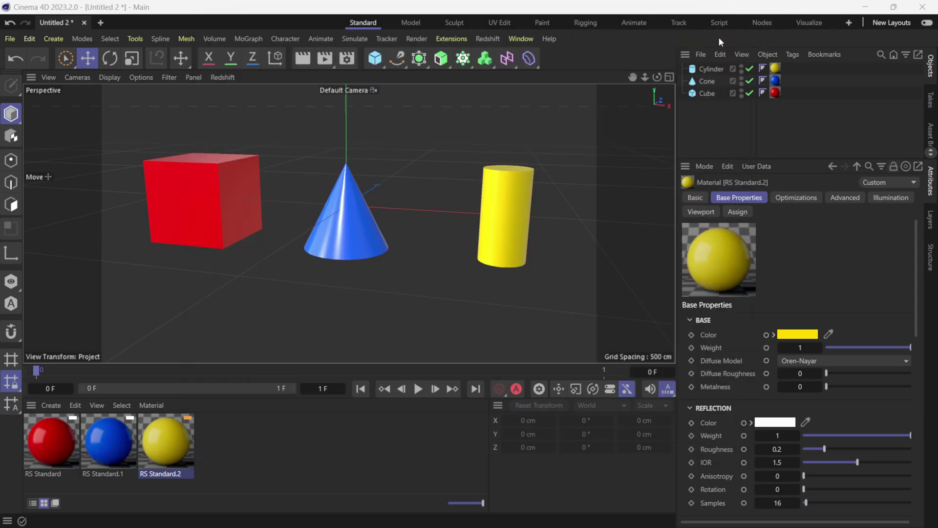
{"action": "left_click", "coordinate": [352, 58]}
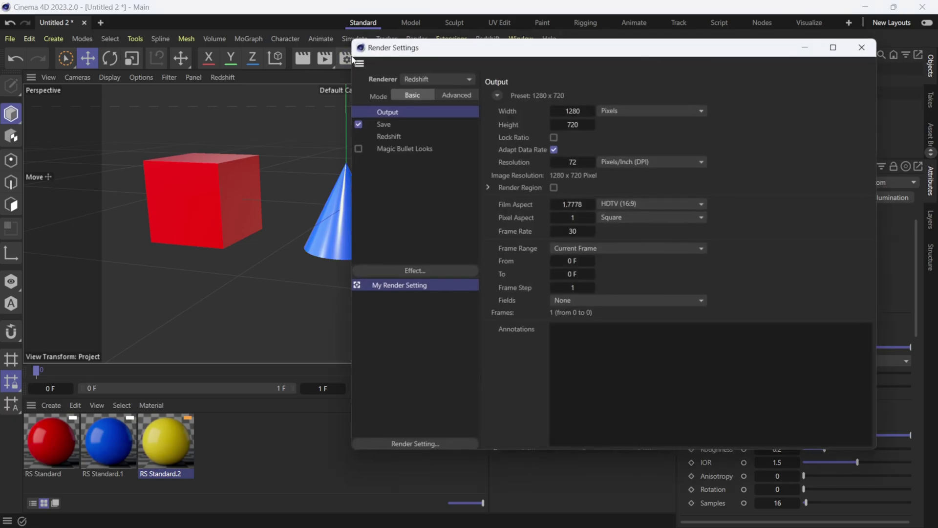
{"action": "left_click_drag", "start_coordinate": [486, 56], "coordinate": [358, 56]}
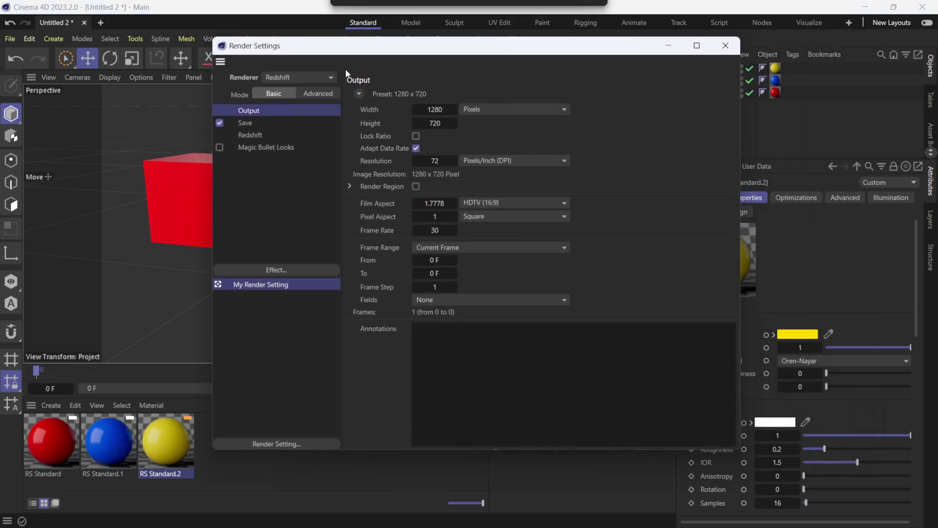
{"action": "left_click", "coordinate": [243, 121]}
{"action": "left_click", "coordinate": [391, 124]}
{"action": "type", "text": "C:\\Users\\winbu\\OneDrive\\Desktop\\Winbush"}
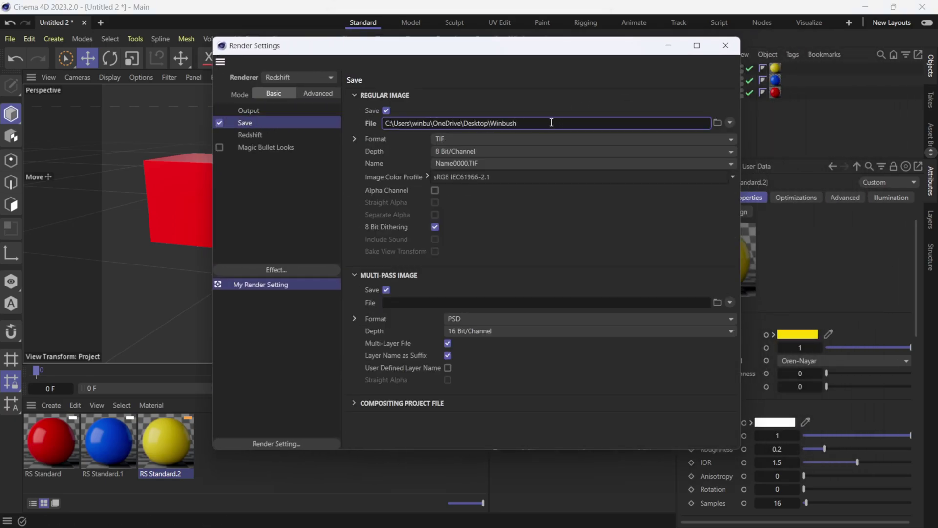
{"action": "key", "text": "Return"}
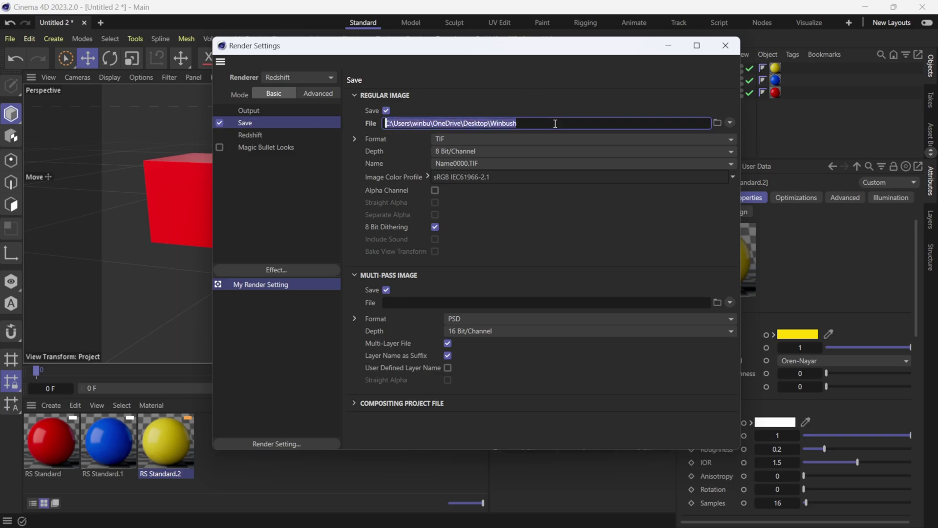
{"action": "left_click", "coordinate": [445, 302]}
{"action": "type", "text": "C:\\Users\\winbu\\OneDrive\\Desktop\\Winbush"}
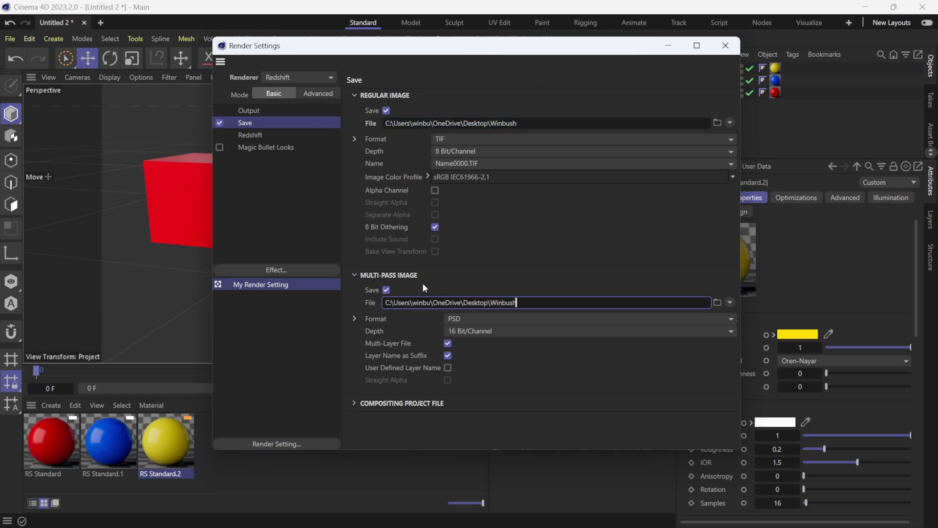
{"action": "key", "text": "Return"}
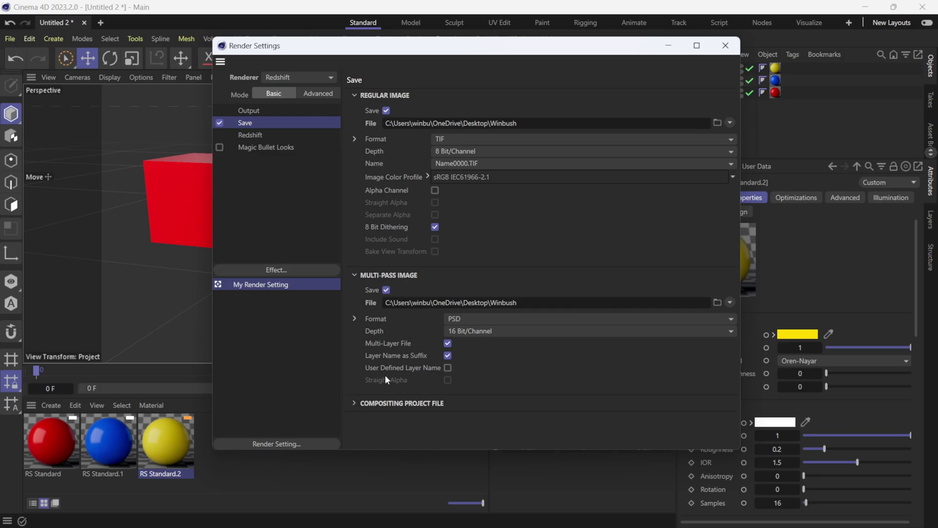
Set multi-pass and regular image formats to PNG, verify the 1280 × 720 output, and close settings
{"action": "left_click", "coordinate": [449, 320]}
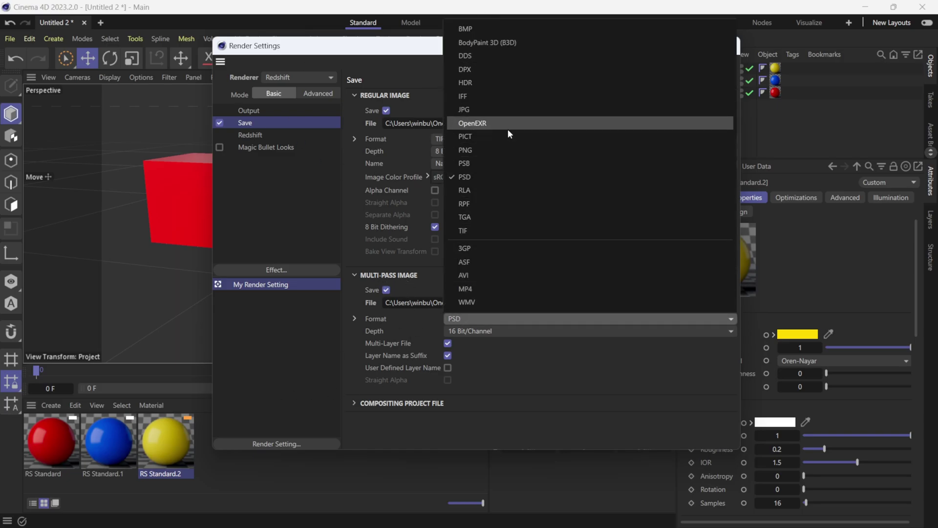
{"action": "left_click", "coordinate": [502, 150]}
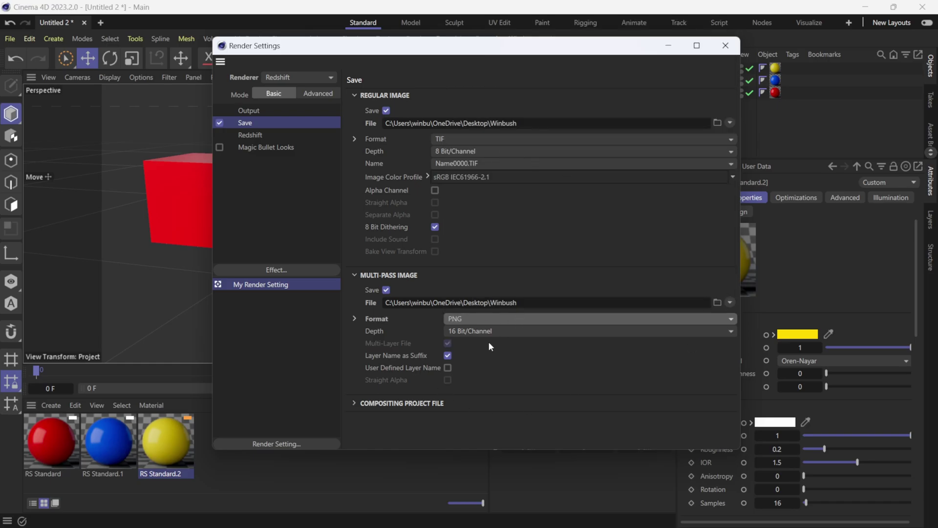
{"action": "left_click_drag", "start_coordinate": [520, 45], "coordinate": [510, 32]}
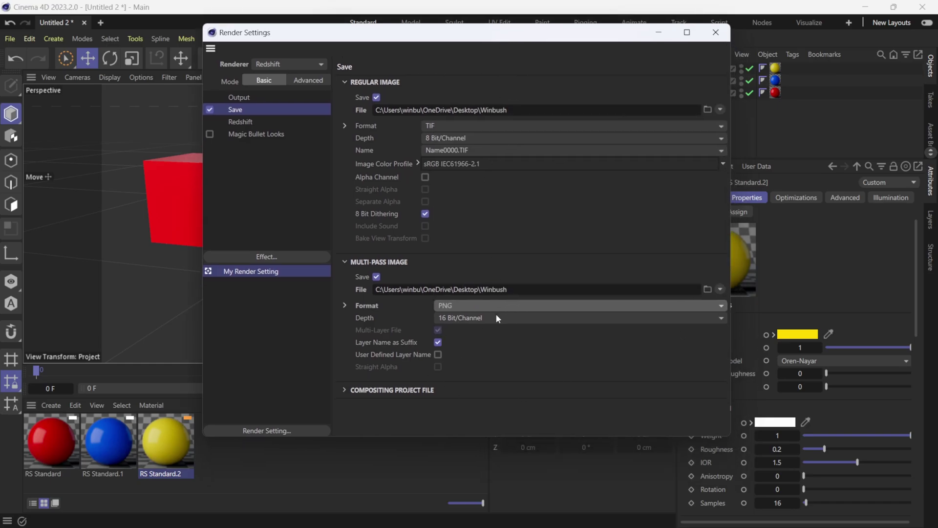
{"action": "left_click", "coordinate": [454, 125]}
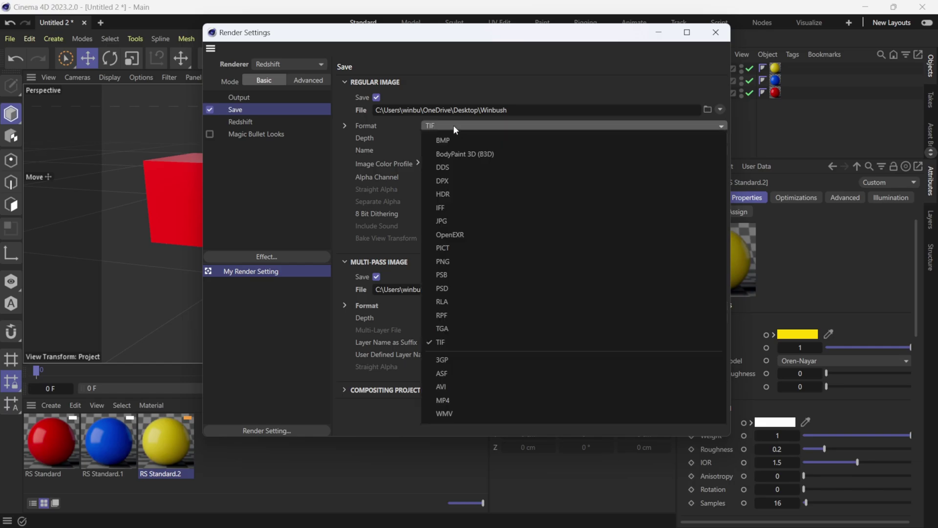
{"action": "left_click", "coordinate": [464, 271]}
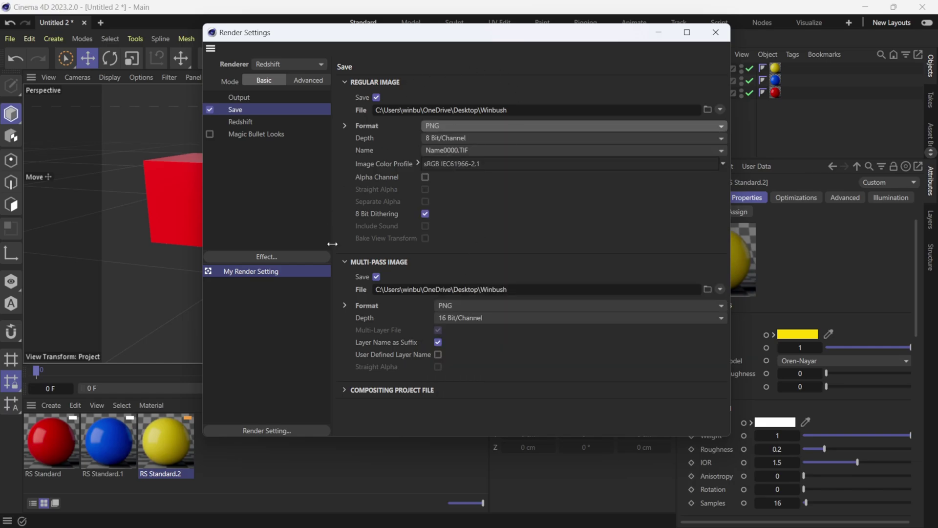
{"action": "left_click", "coordinate": [254, 96]}
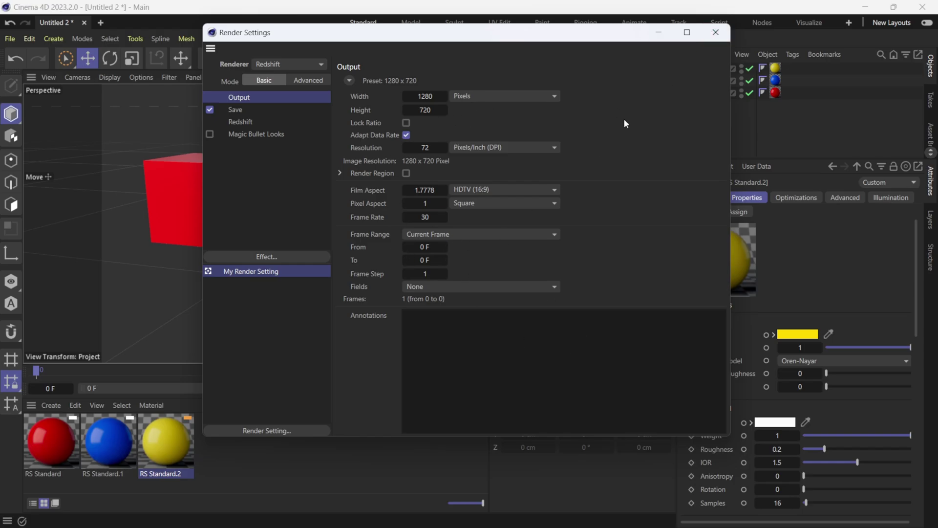
{"action": "left_click", "coordinate": [717, 33]}
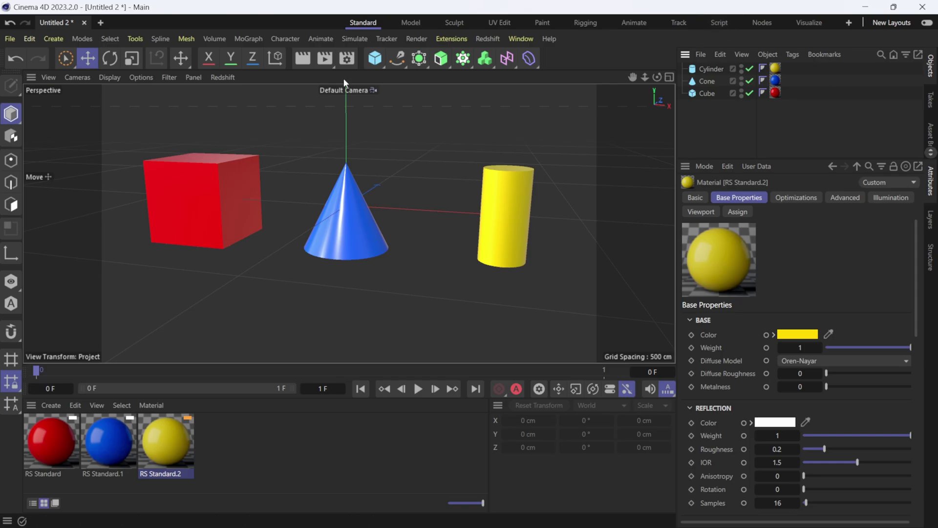
Render to the Picture Viewer, then build a 1280 × 720 Winbush comp from Winbush.png in After Effects
{"action": "left_click", "coordinate": [326, 61]}
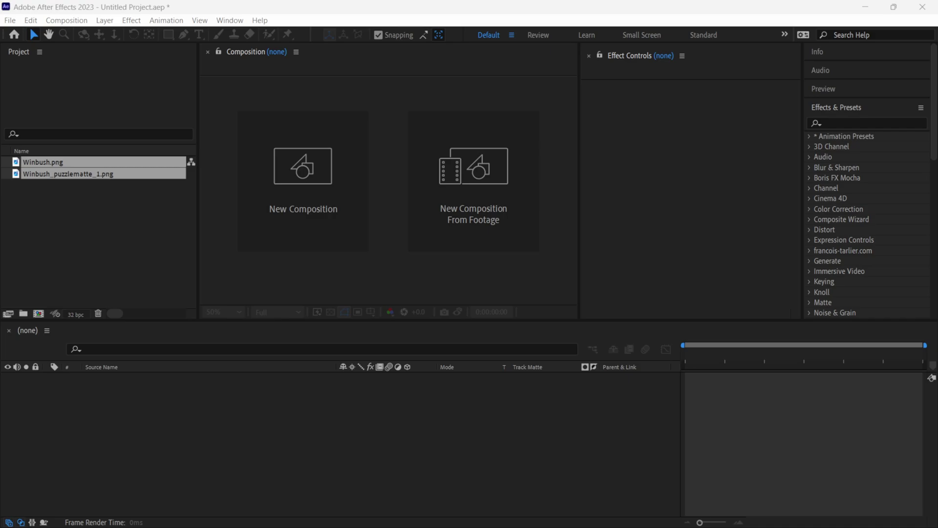
{"action": "left_click", "coordinate": [64, 256]}
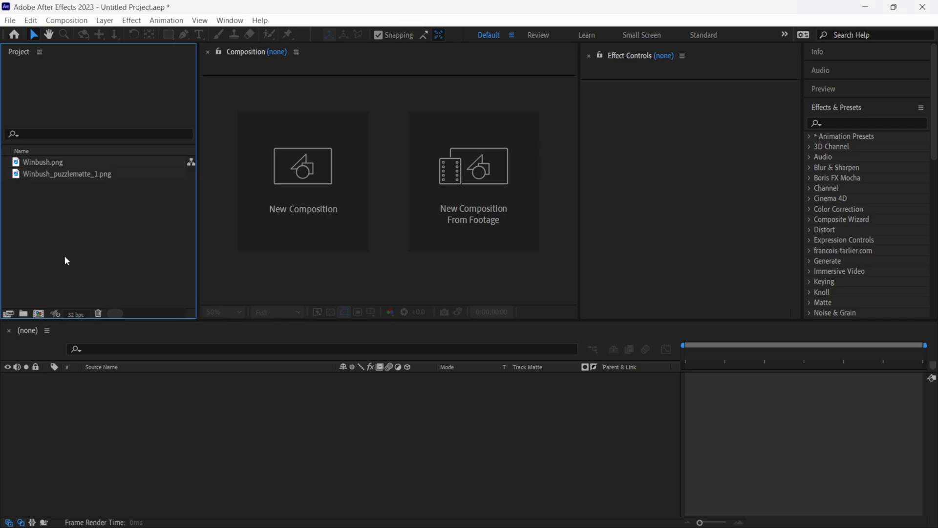
{"action": "left_click_drag", "start_coordinate": [37, 157], "coordinate": [67, 440]}
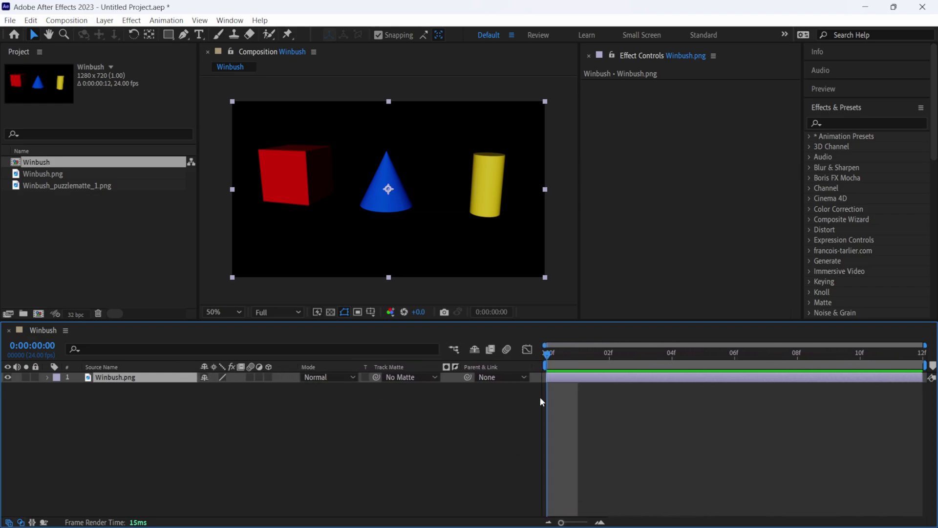
{"action": "left_click", "coordinate": [97, 187]}
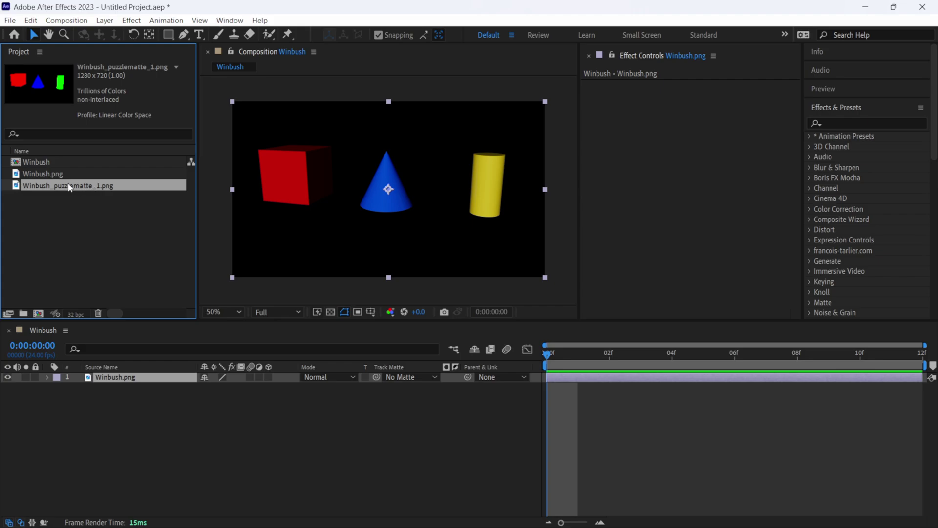
Layer Winbush_puzzlematte_1.png into the comp, search 'matte' and drop Set Matte onto Winbush.png
{"action": "left_click_drag", "start_coordinate": [70, 187], "coordinate": [84, 438]}
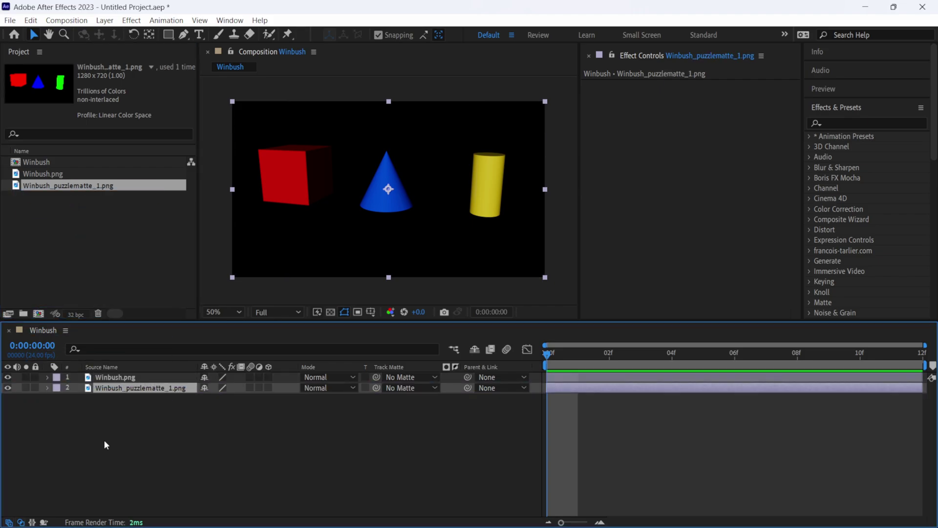
{"action": "left_click", "coordinate": [21, 522]}
{"action": "left_click", "coordinate": [8, 522]}
{"action": "left_click", "coordinate": [121, 380]}
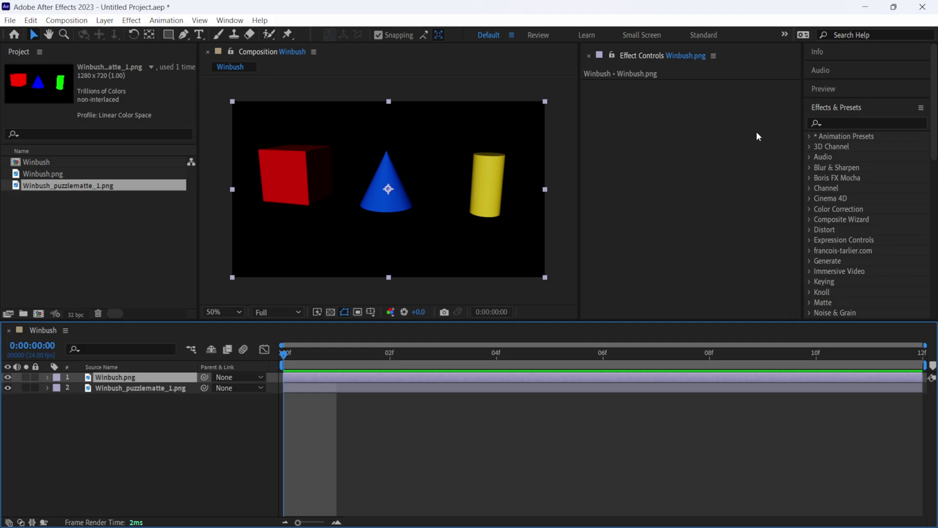
{"action": "left_click", "coordinate": [841, 122]}
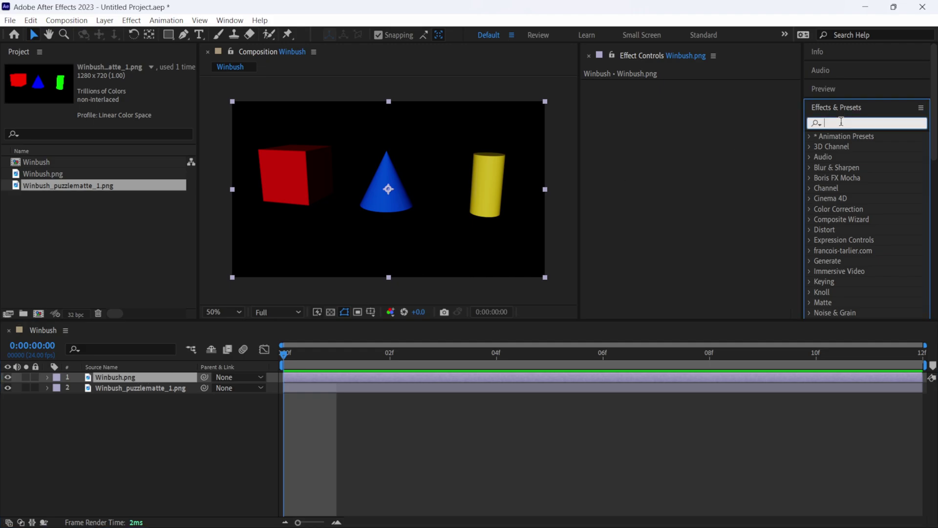
{"action": "type", "text": "matte"}
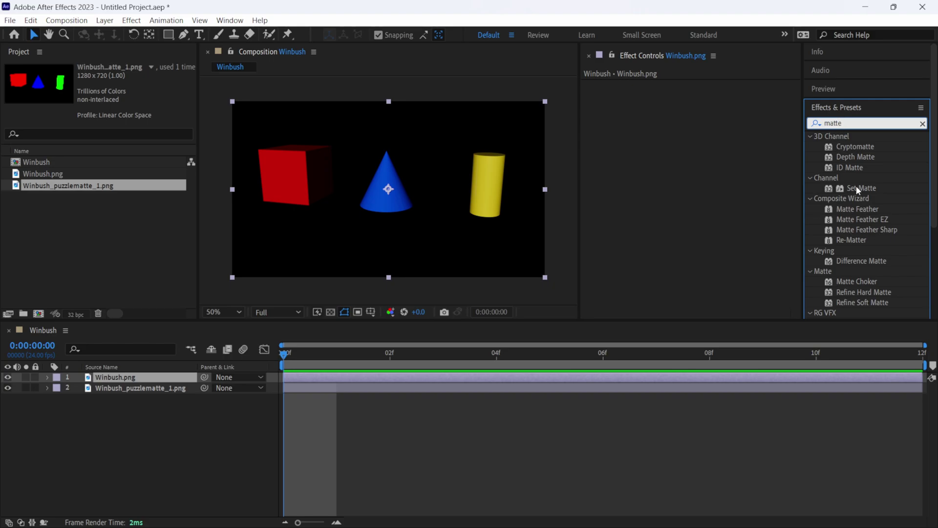
{"action": "left_click_drag", "start_coordinate": [860, 188], "coordinate": [133, 379]}
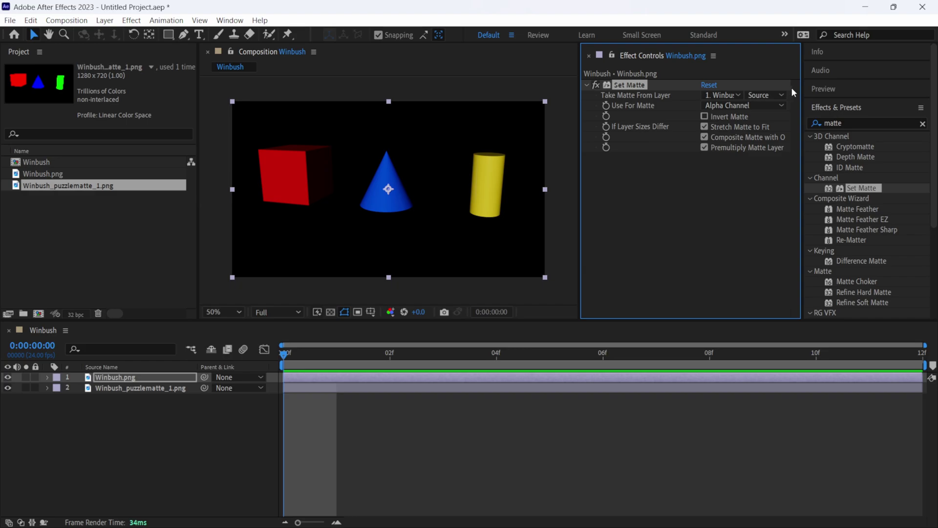
Set Set Matte to take its matte from the puzzle matte layer's Red Channel
{"action": "left_click_drag", "start_coordinate": [802, 88], "coordinate": [842, 89]}
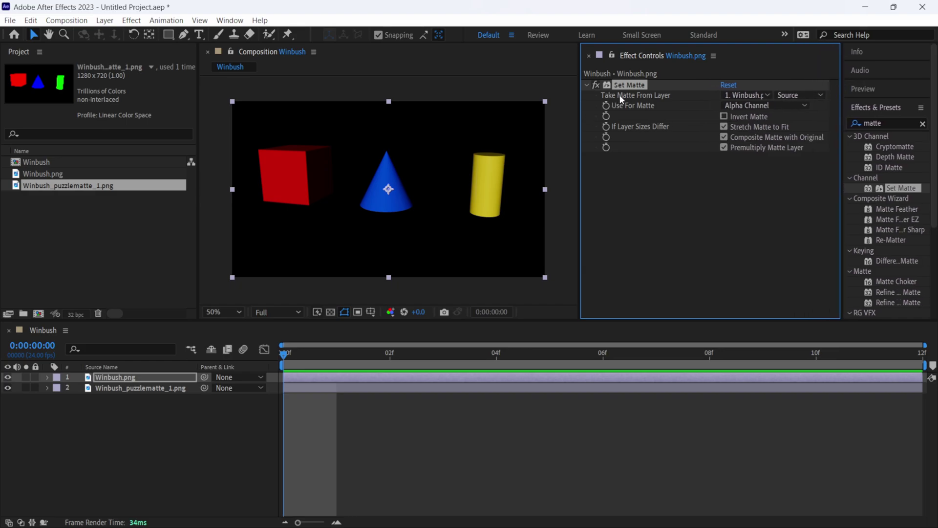
{"action": "left_click", "coordinate": [739, 96]}
{"action": "left_click", "coordinate": [787, 138]}
{"action": "left_click", "coordinate": [751, 106]}
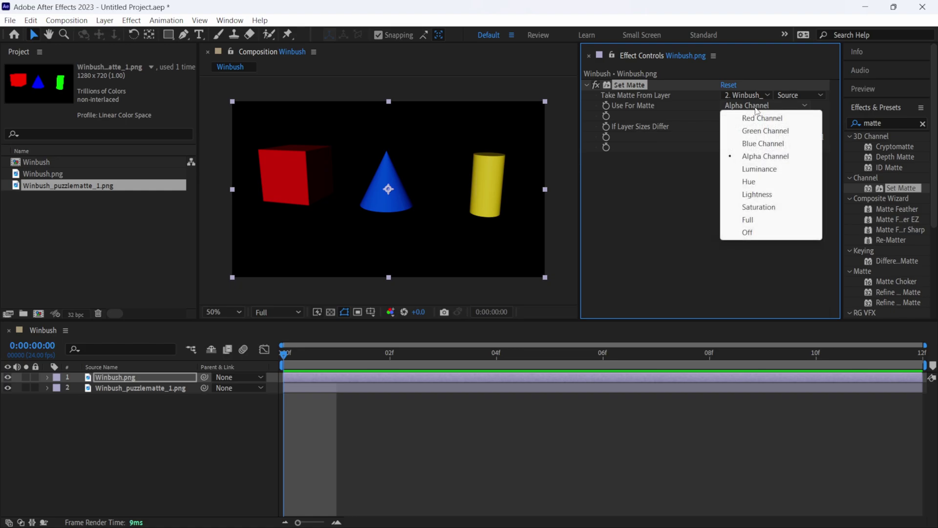
{"action": "left_click", "coordinate": [780, 122]}
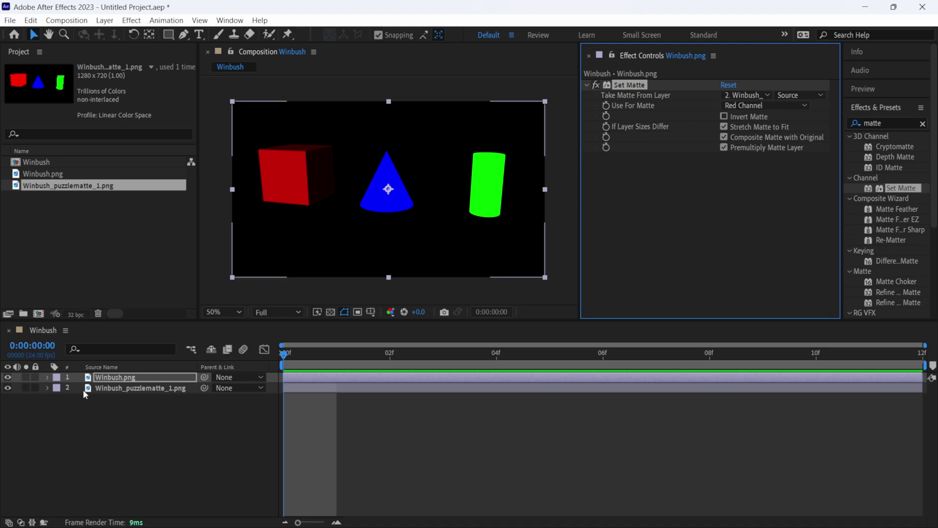
Hide the puzzle matte layer and turn on the transparency checkerboard grid
{"action": "left_click", "coordinate": [98, 388]}
{"action": "left_click", "coordinate": [8, 388]}
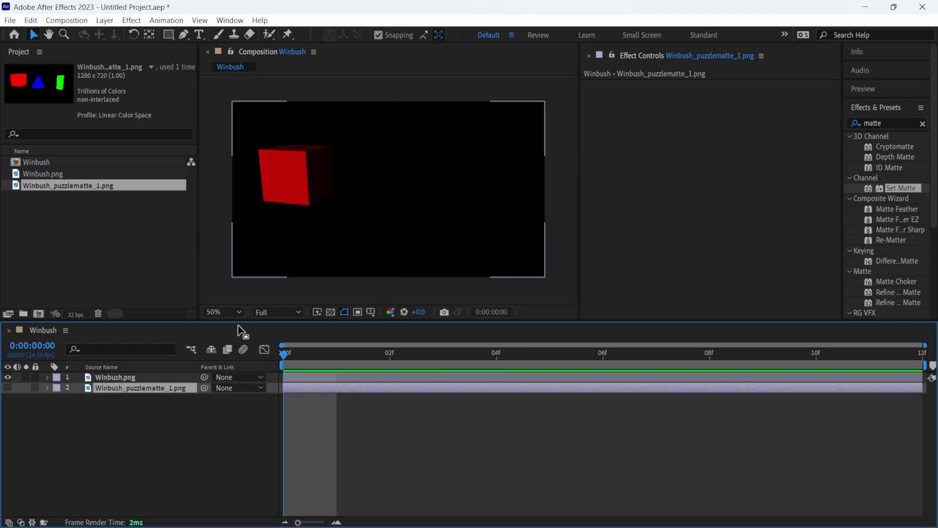
{"action": "left_click", "coordinate": [146, 378]}
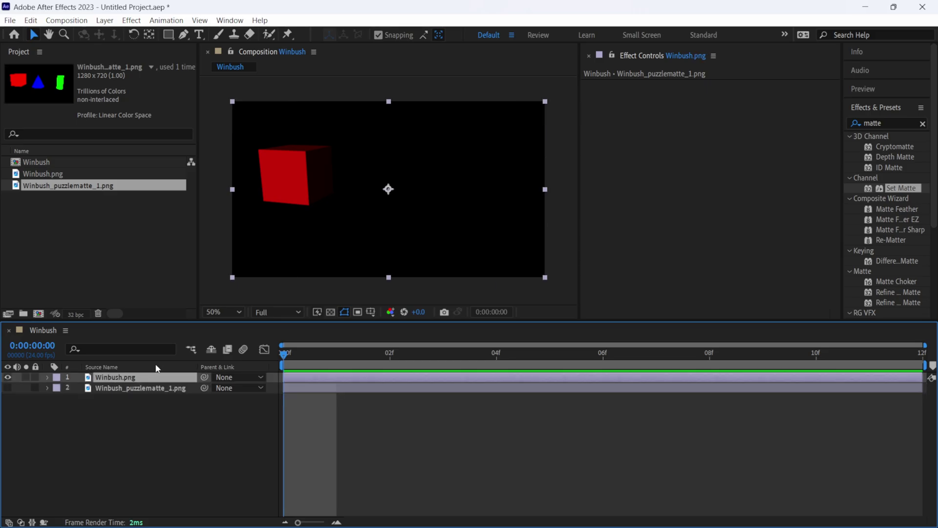
{"action": "left_click", "coordinate": [331, 311]}
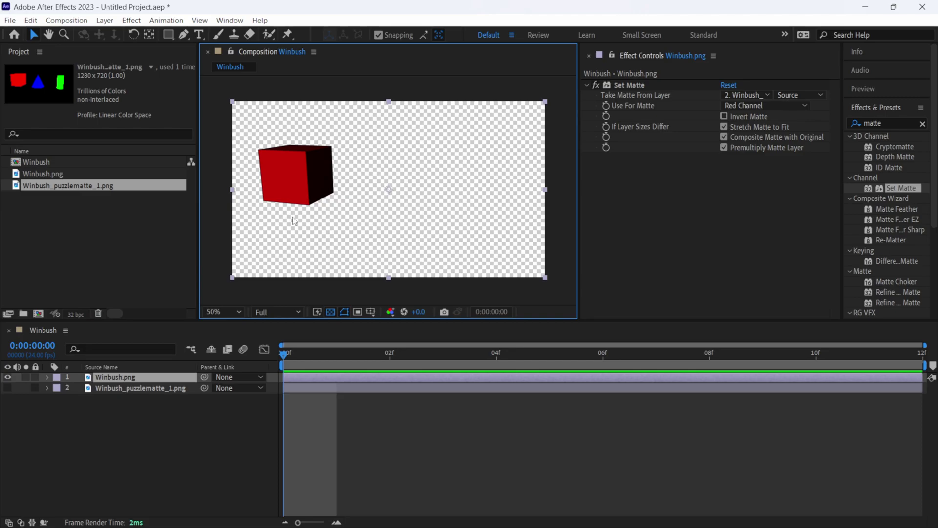
{"action": "left_click", "coordinate": [134, 386]}
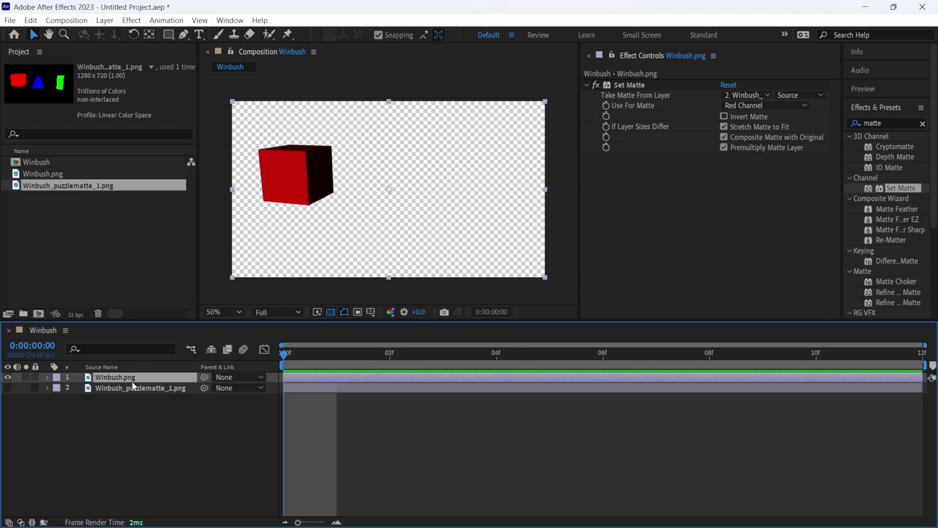
Duplicate the Winbush.png layer and switch its Set Matte to Green Channel, isolating the cylinder
{"action": "key", "text": "ctrl+d"}
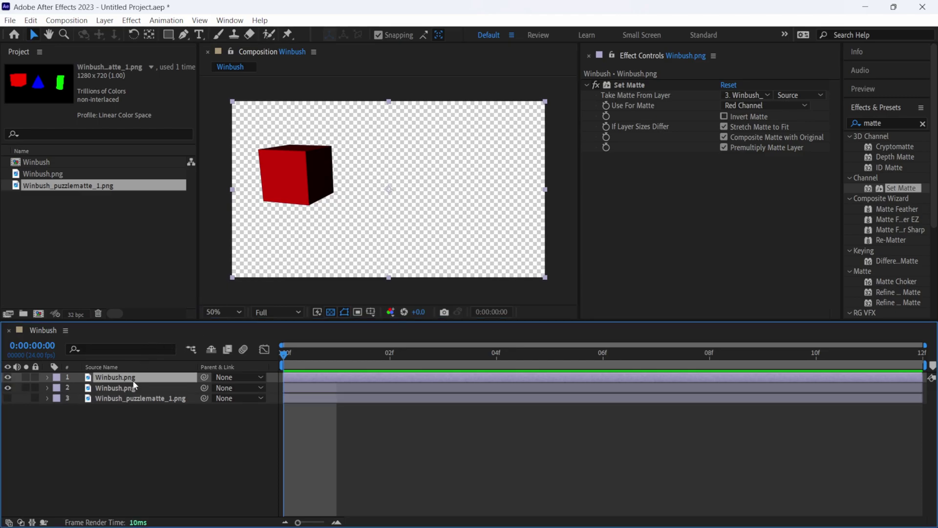
{"action": "left_click", "coordinate": [631, 86]}
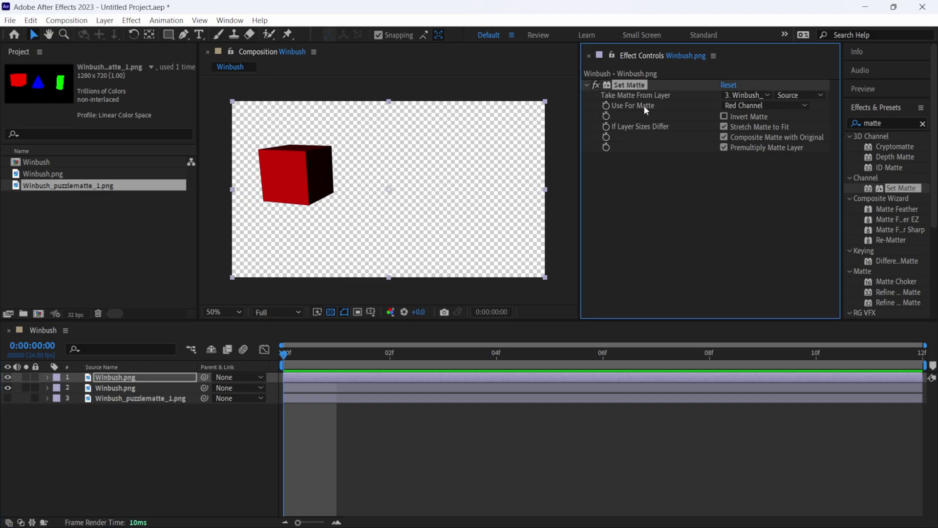
{"action": "left_click", "coordinate": [743, 105]}
{"action": "left_click", "coordinate": [756, 132]}
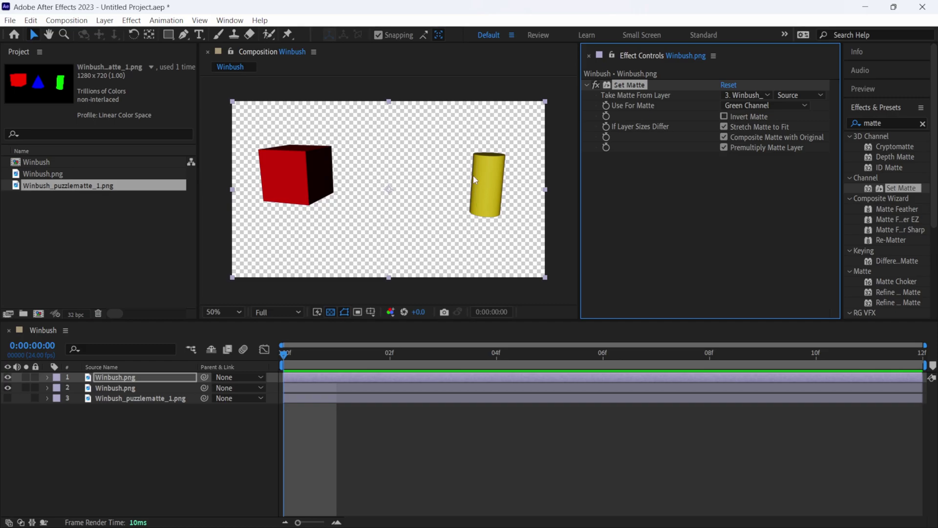
{"action": "left_click", "coordinate": [7, 387]}
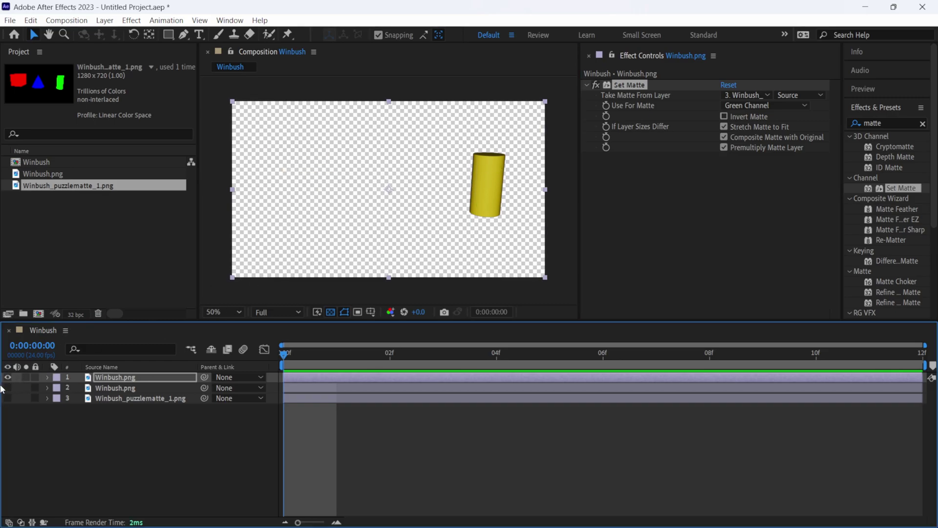
{"action": "left_click", "coordinate": [7, 388]}
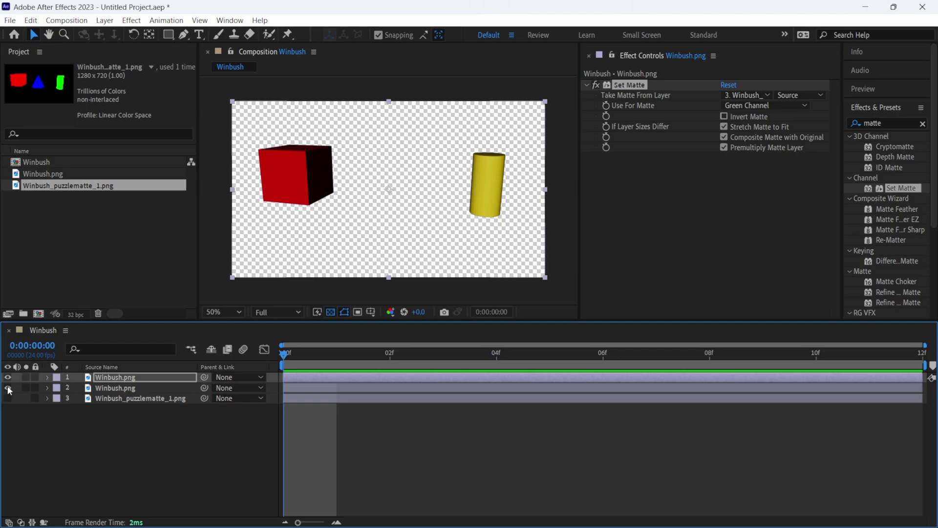
Make another Winbush.png copy matted by the Blue Channel to isolate the cone
{"action": "left_click", "coordinate": [122, 381]}
{"action": "key", "text": "ctrl+d"}
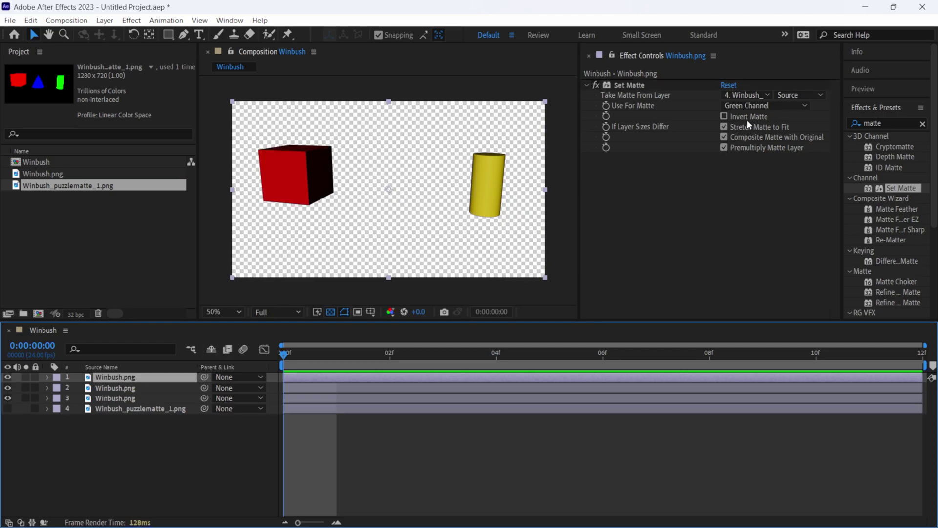
{"action": "left_click", "coordinate": [762, 106]}
{"action": "left_click", "coordinate": [757, 143]}
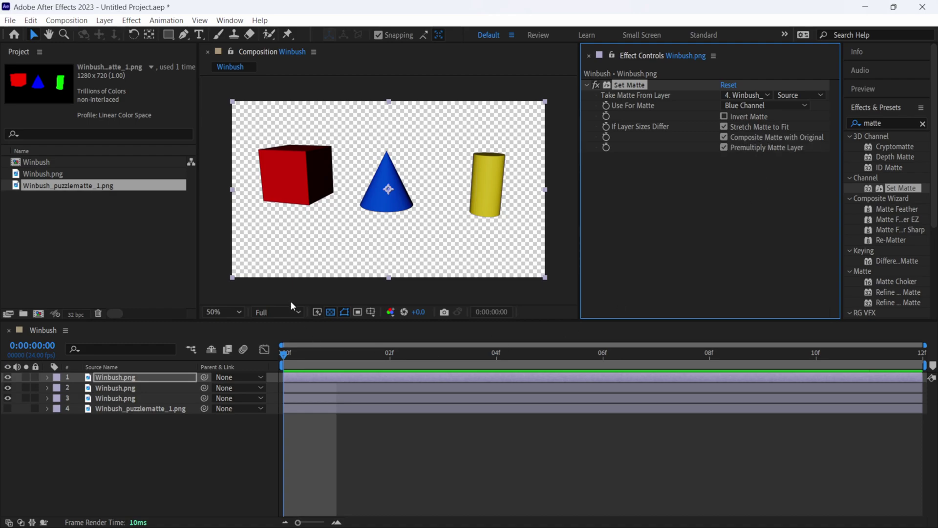